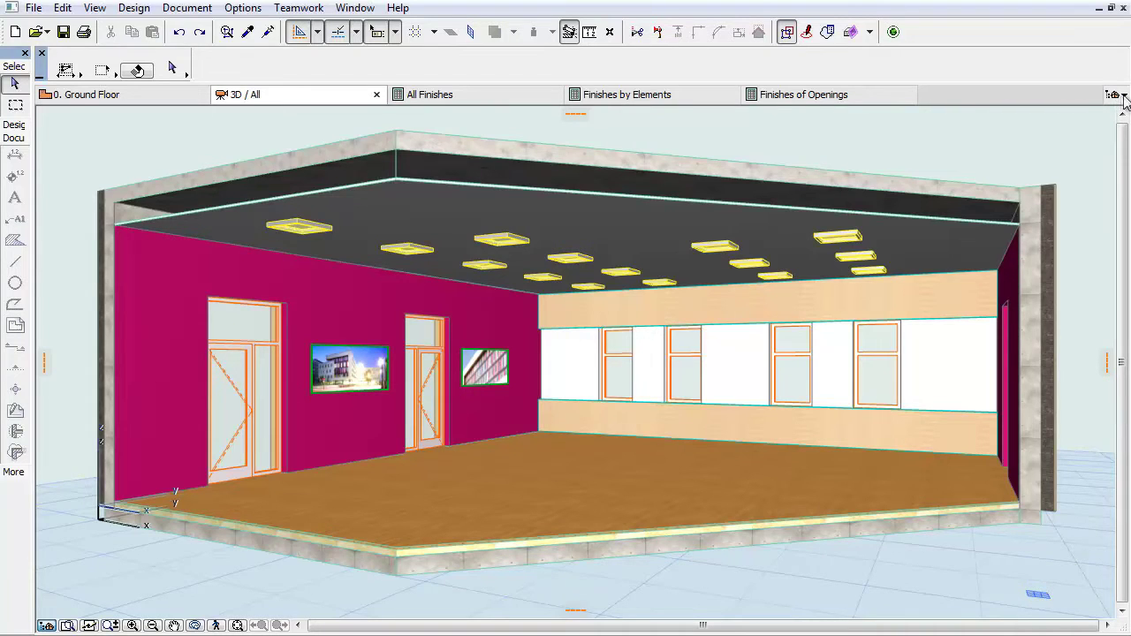
Expand the Schedules > Surface group in the Navigator popup.
{"action": "left_click", "coordinate": [1123, 96]}
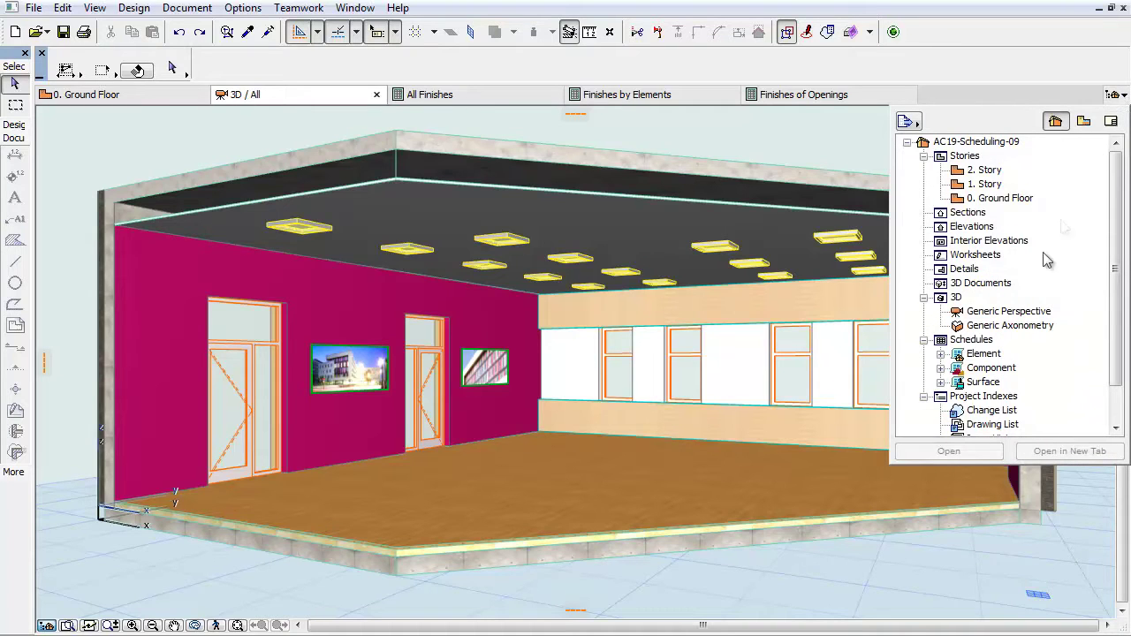
{"action": "left_click", "coordinate": [1000, 384]}
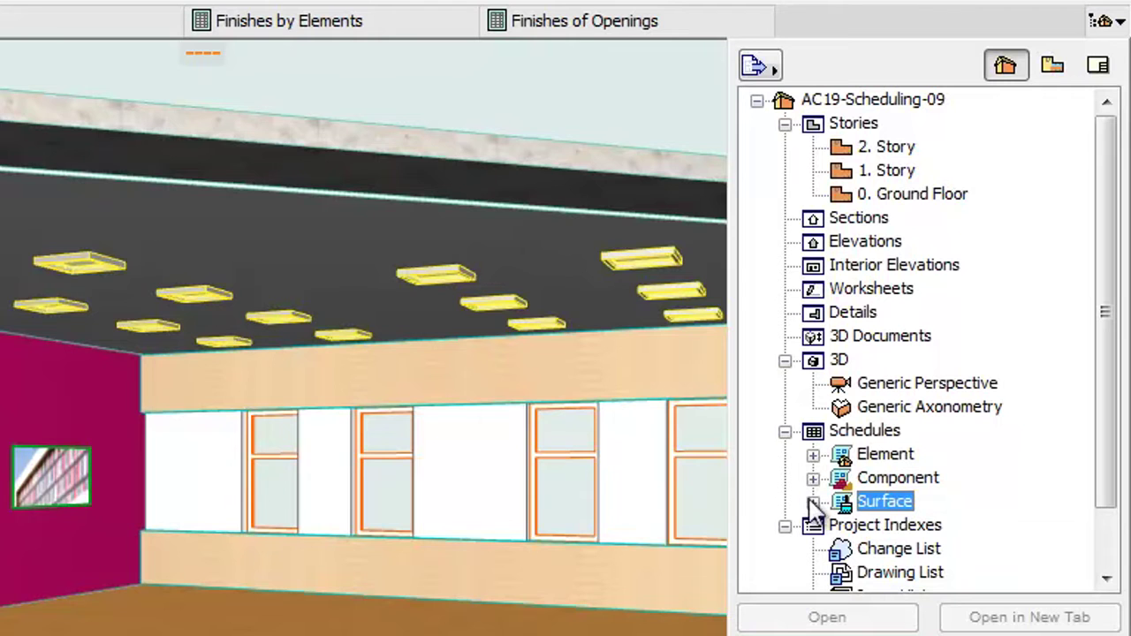
{"action": "left_click", "coordinate": [812, 502]}
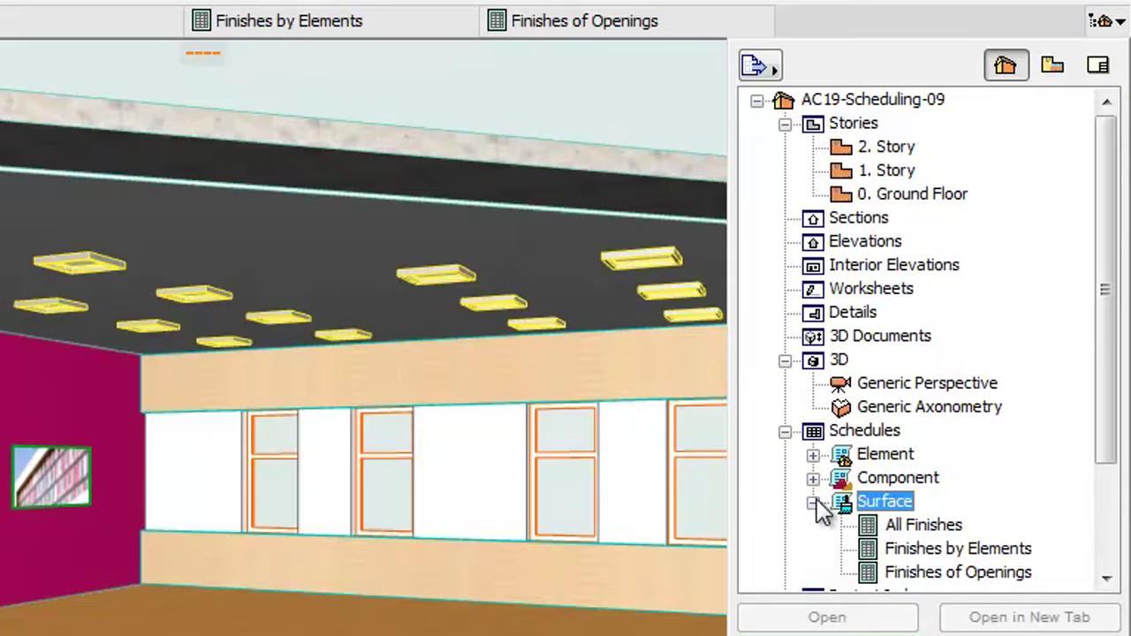
Step through All Finishes, Finishes by Elements and Finishes of Openings, ending on Finishes by Elements.
{"action": "left_click", "coordinate": [958, 527]}
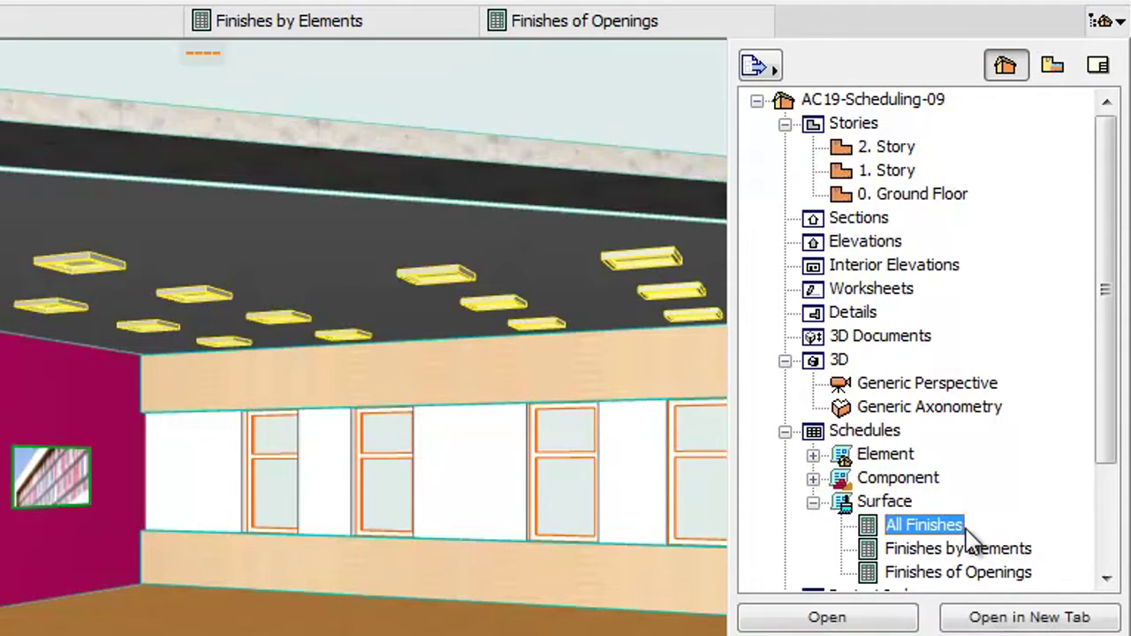
{"action": "left_click", "coordinate": [1028, 552]}
{"action": "left_click", "coordinate": [1039, 575]}
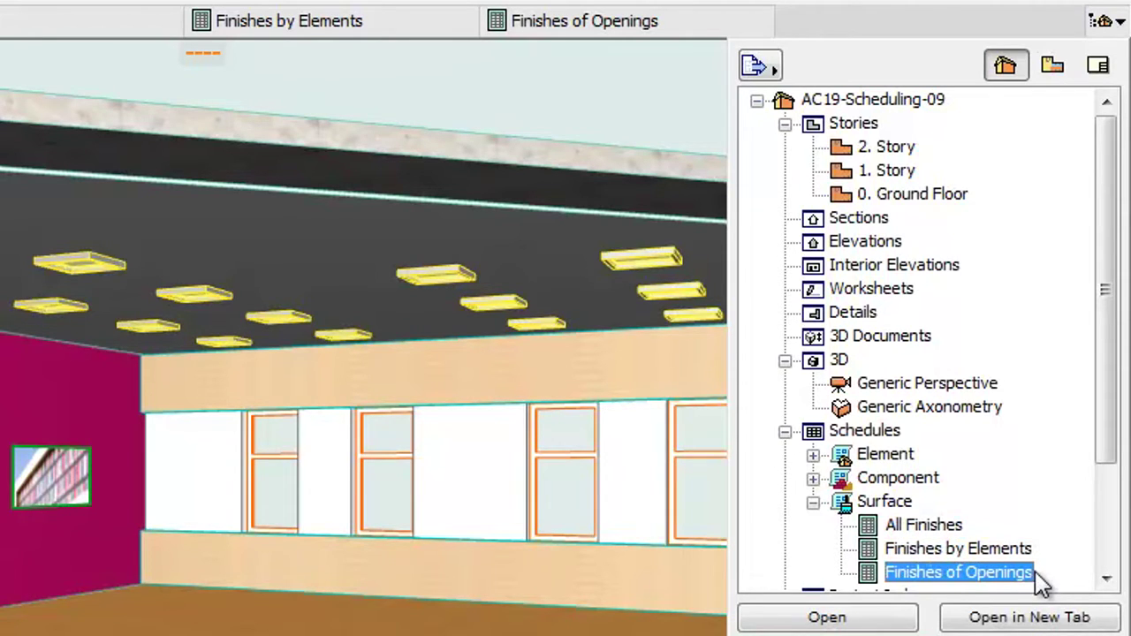
{"action": "left_click", "coordinate": [1030, 552]}
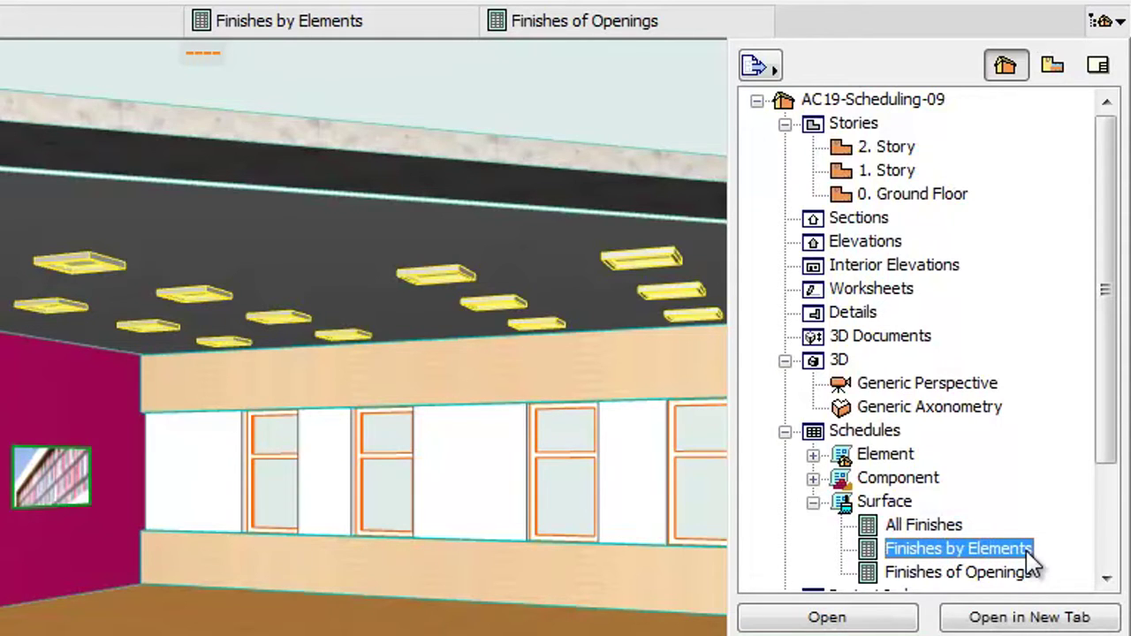
Open Finishes by Elements and review its pine, concrete, floorboard, insulation, air and stucco finish rows.
{"action": "double_click", "coordinate": [1030, 555]}
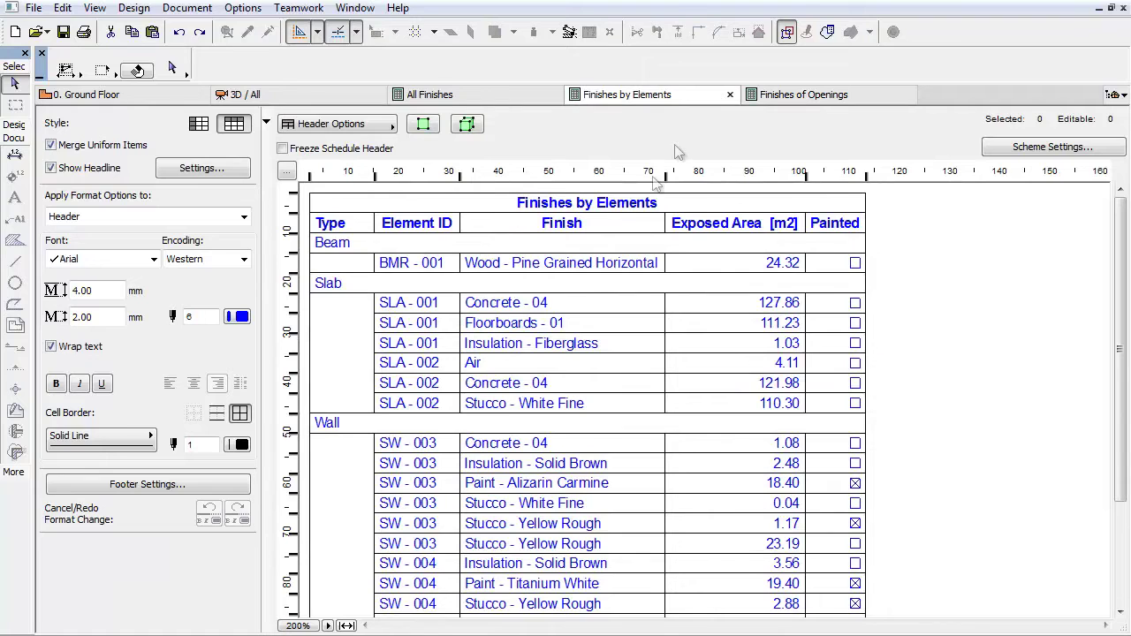
{"action": "left_click", "coordinate": [657, 265]}
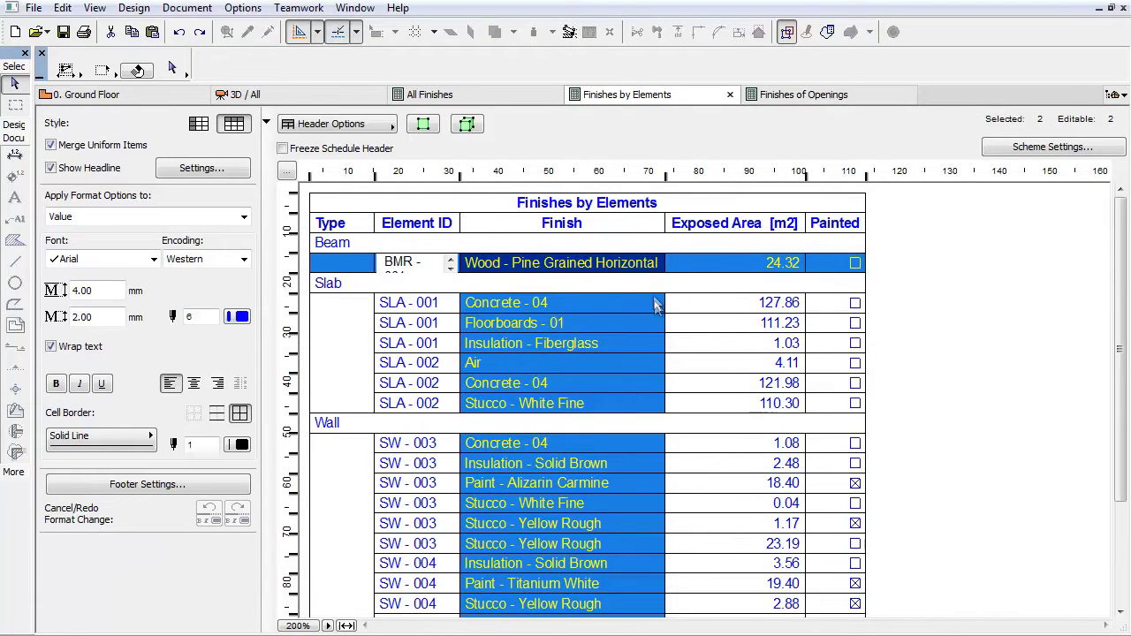
{"action": "left_click", "coordinate": [657, 303]}
{"action": "left_click", "coordinate": [657, 324]}
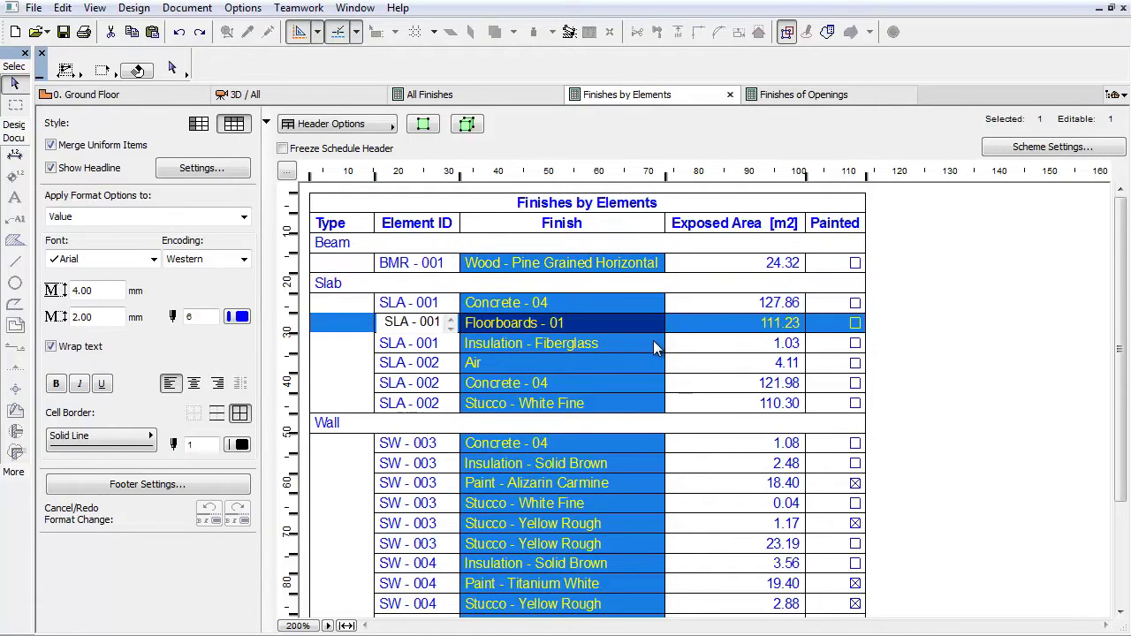
{"action": "left_click", "coordinate": [656, 344]}
{"action": "left_click", "coordinate": [658, 363]}
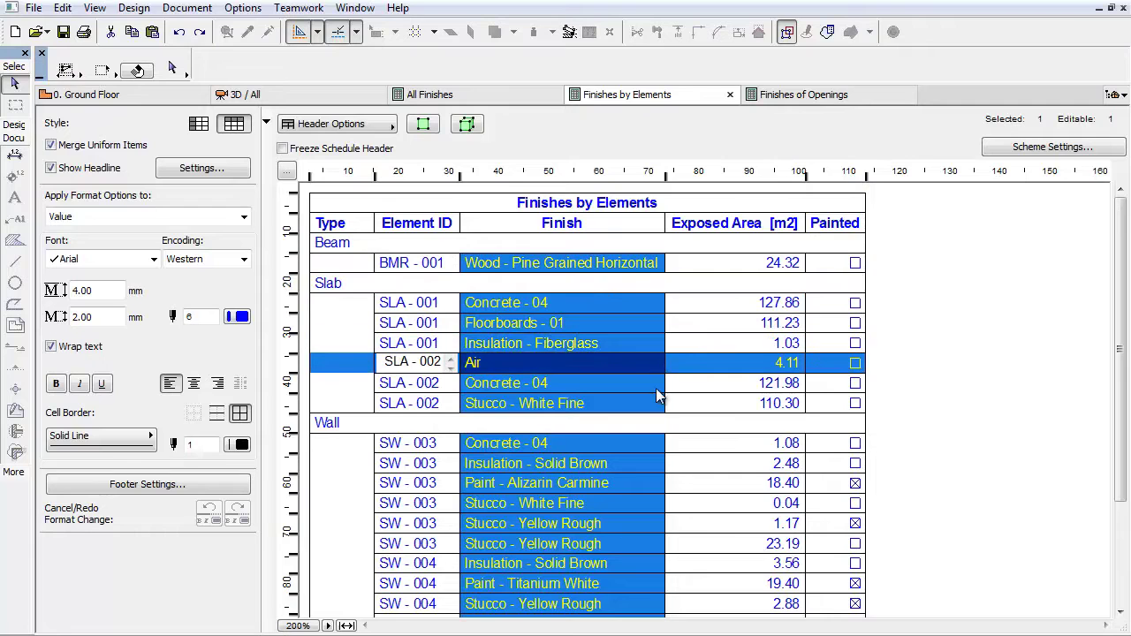
{"action": "left_click", "coordinate": [658, 387]}
{"action": "left_click", "coordinate": [656, 403]}
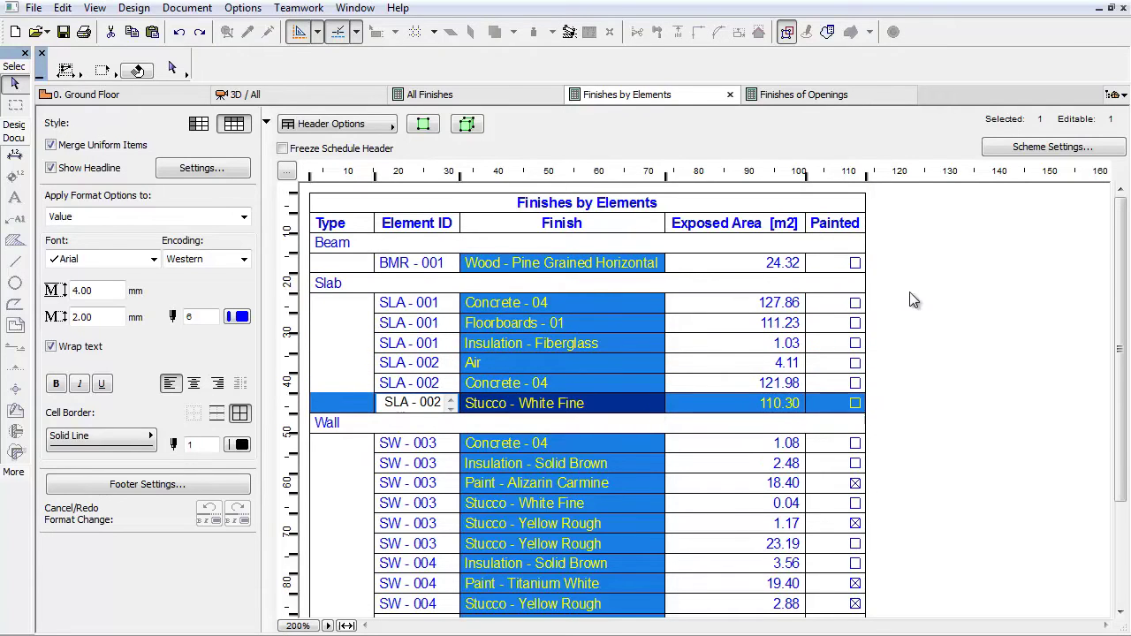
Open Scheme Settings, browse a new criterion's attribute list, then cancel it and collapse Criteria.
{"action": "left_click", "coordinate": [1000, 148]}
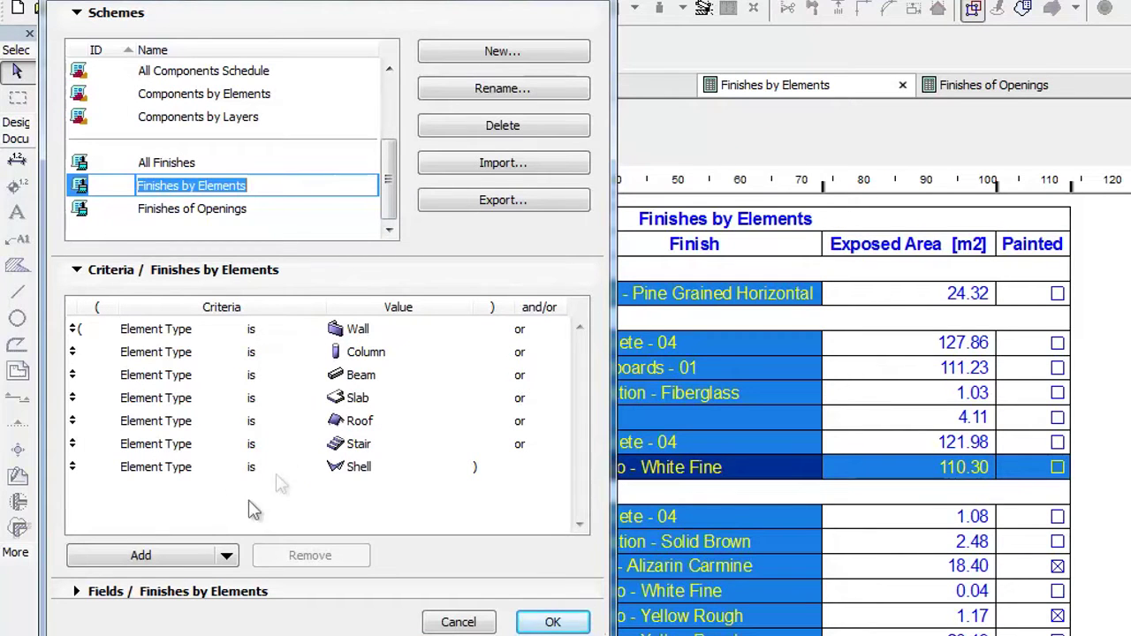
{"action": "left_click", "coordinate": [200, 562]}
{"action": "left_click", "coordinate": [217, 491]}
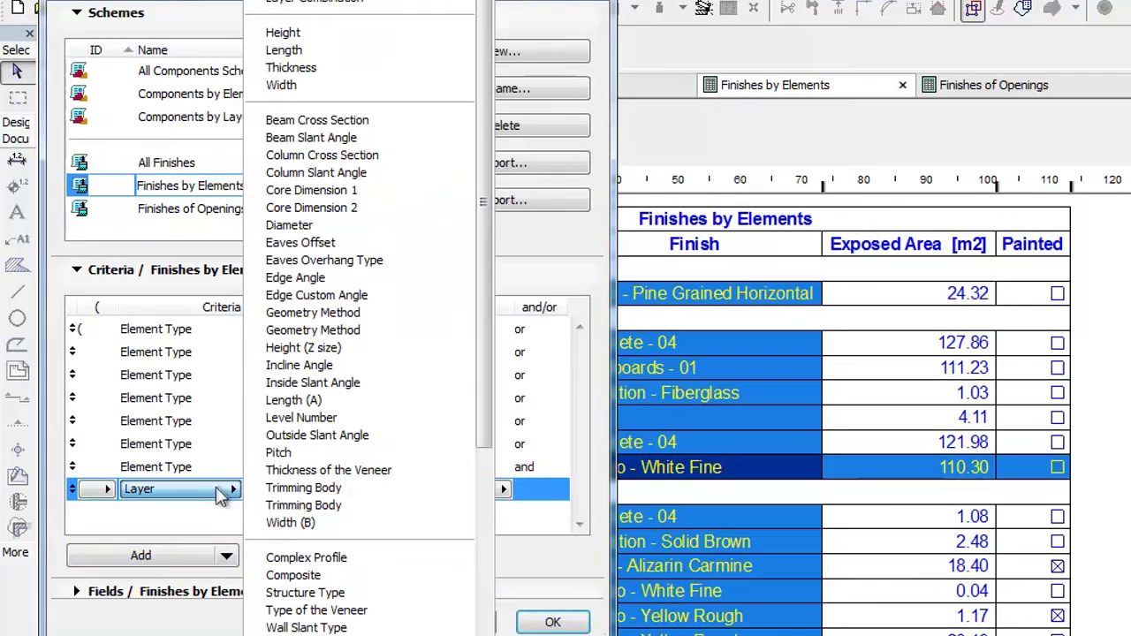
{"action": "left_click_drag", "start_coordinate": [490, 146], "coordinate": [489, 553]}
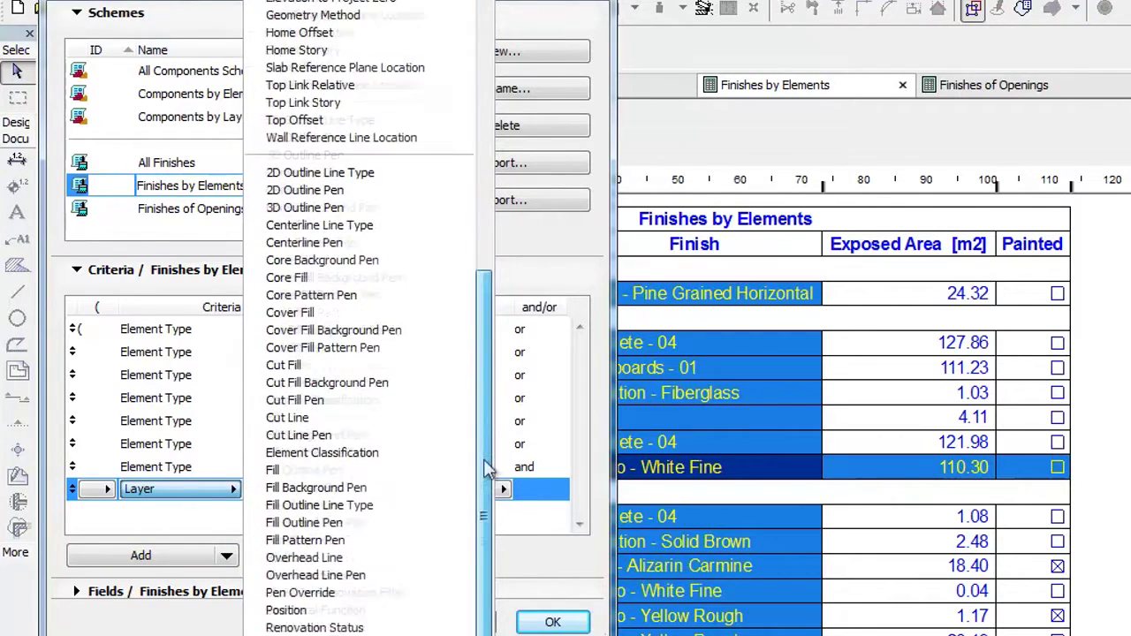
{"action": "left_click_drag", "start_coordinate": [488, 553], "coordinate": [489, 629]}
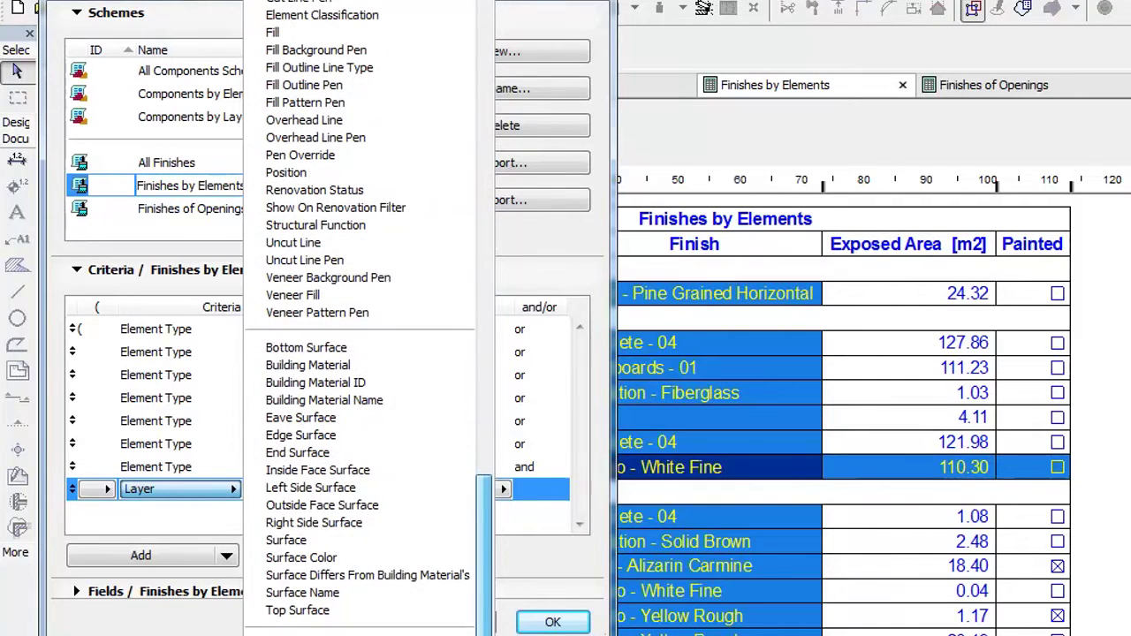
{"action": "key", "text": "Escape"}
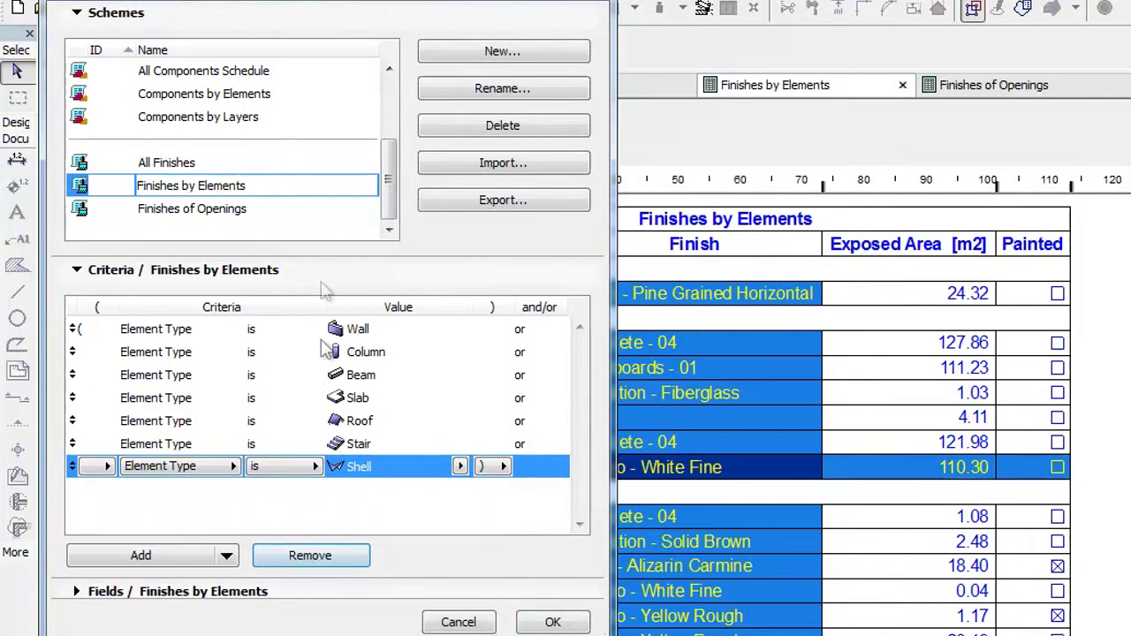
{"action": "left_click", "coordinate": [323, 276]}
Expand Fields and open the Exposed Area field's reduction options.
{"action": "left_click", "coordinate": [324, 294]}
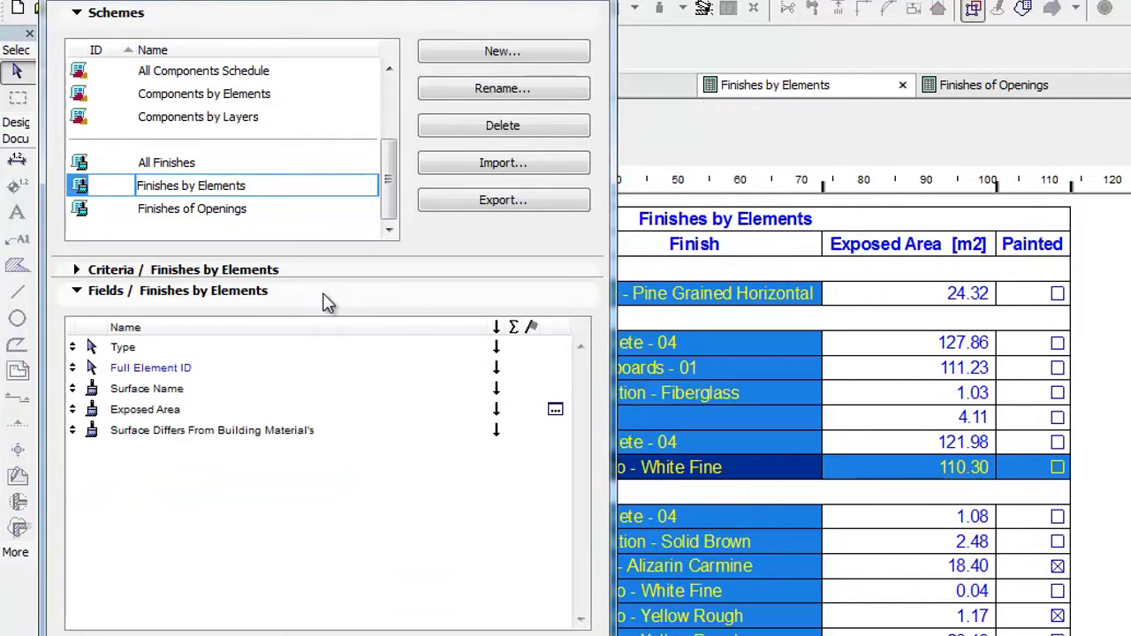
{"action": "left_click", "coordinate": [555, 415]}
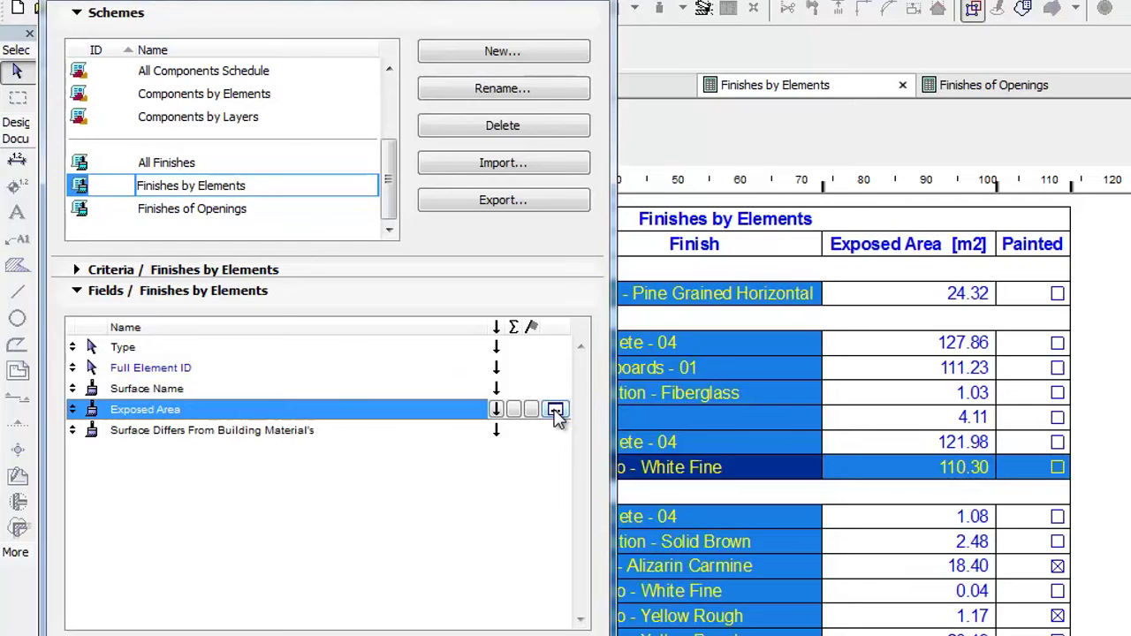
{"action": "left_click", "coordinate": [555, 411]}
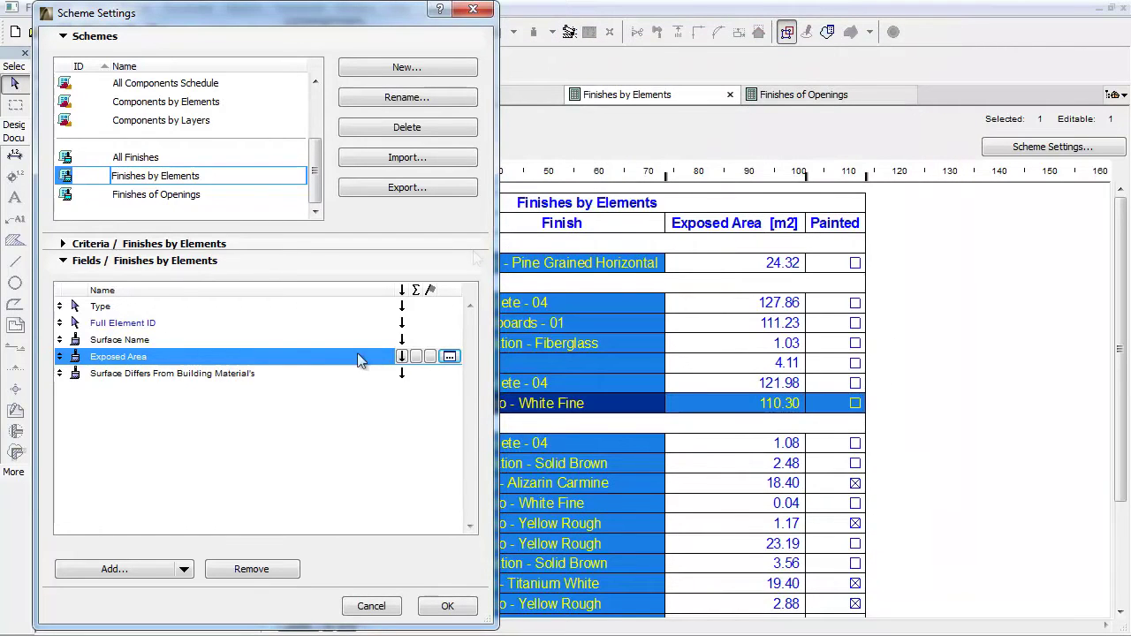
Browse the General and Surface groups of Available Parameters, then close without adding a field.
{"action": "left_click", "coordinate": [159, 572]}
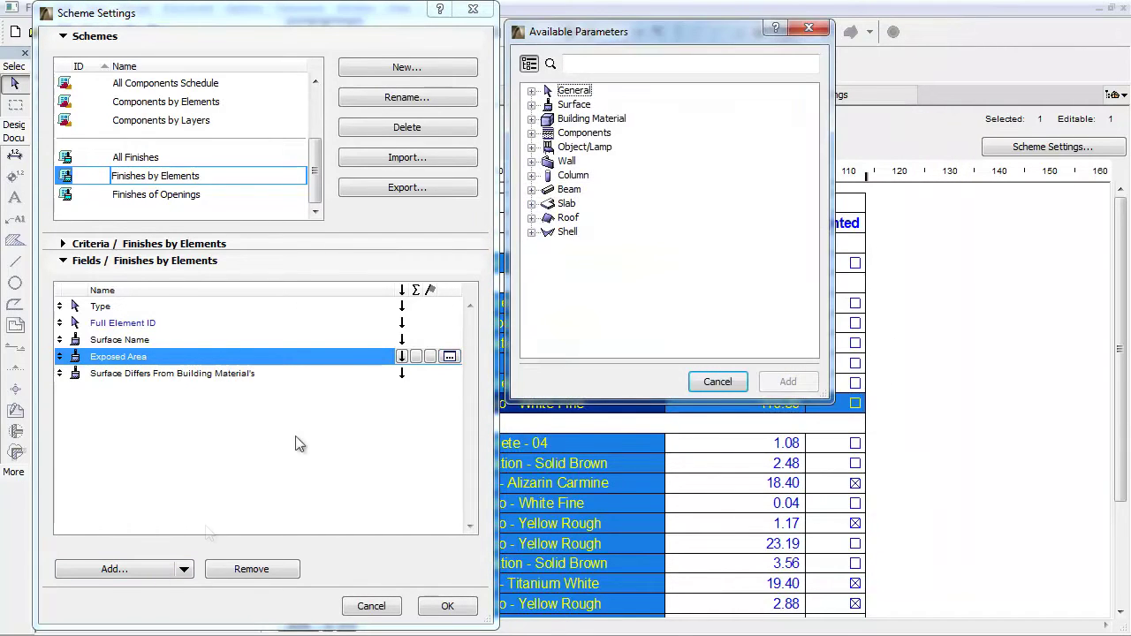
{"action": "left_click", "coordinate": [575, 90]}
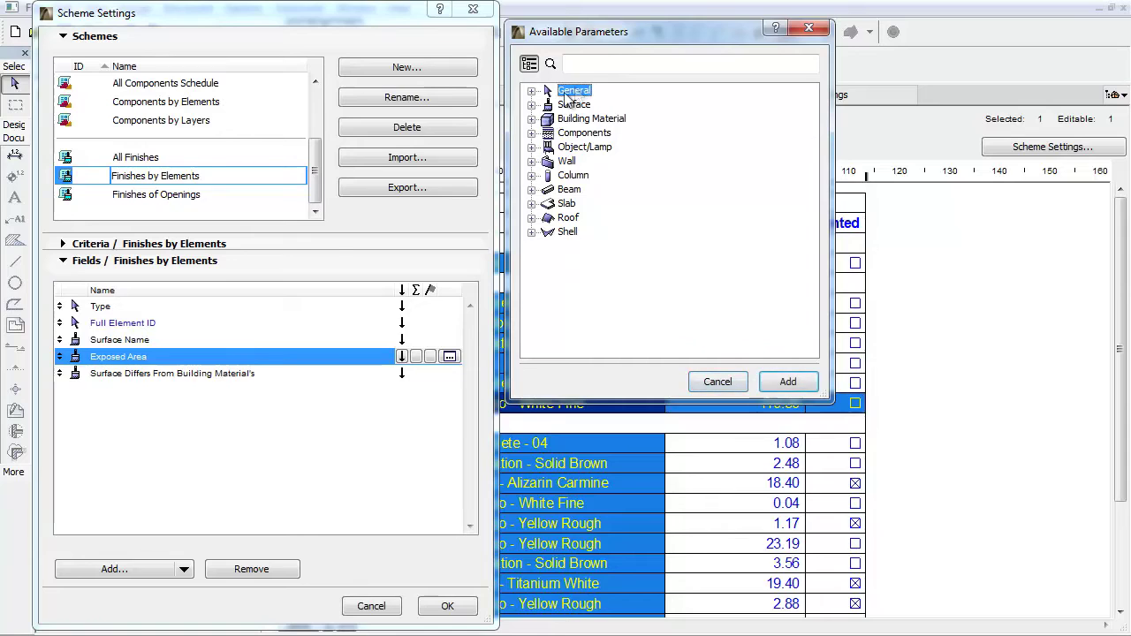
{"action": "left_click", "coordinate": [531, 91]}
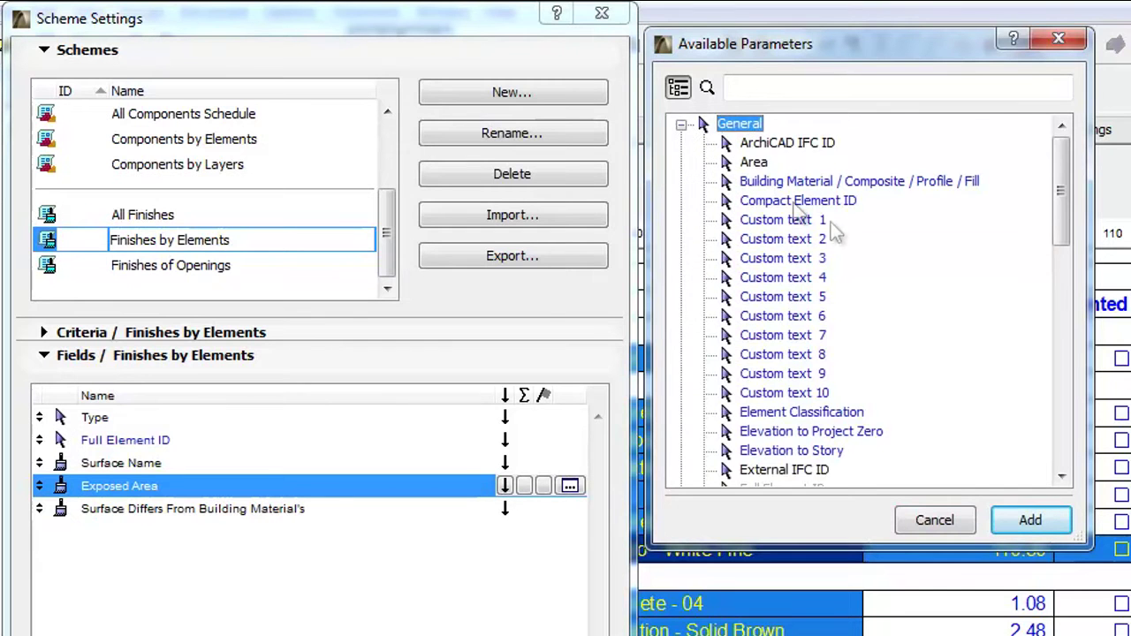
{"action": "scroll", "coordinate": [835, 231], "scroll_direction": "down", "scroll_amount": 3}
{"action": "scroll", "coordinate": [845, 273], "scroll_direction": "down", "scroll_amount": 3}
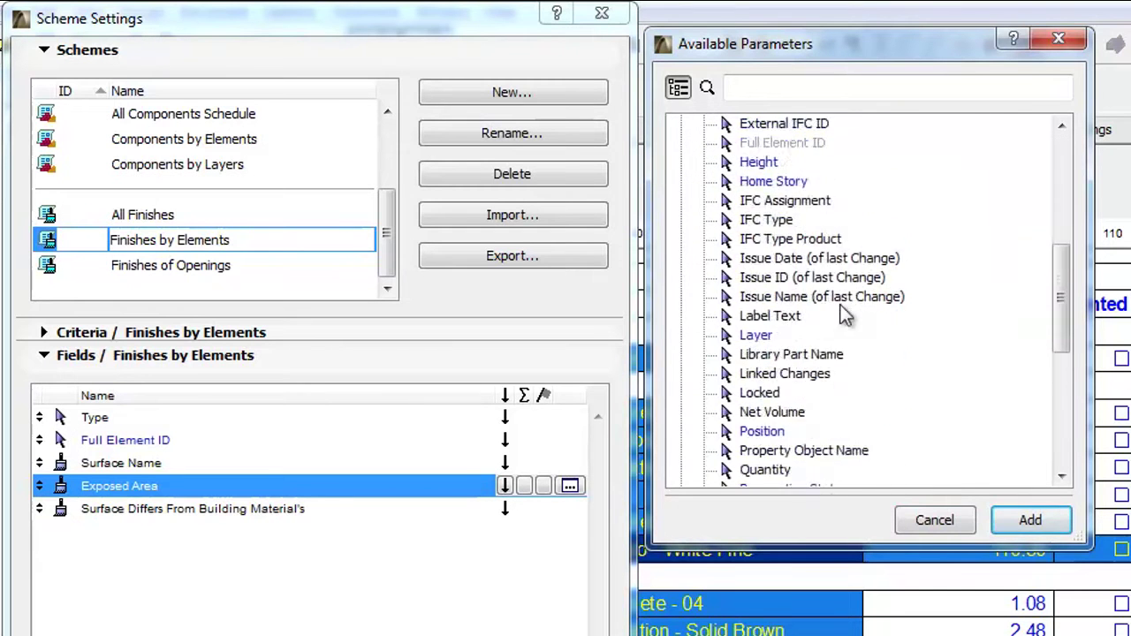
{"action": "scroll", "coordinate": [846, 316], "scroll_direction": "down", "scroll_amount": 2}
{"action": "scroll", "coordinate": [777, 321], "scroll_direction": "up", "scroll_amount": 8}
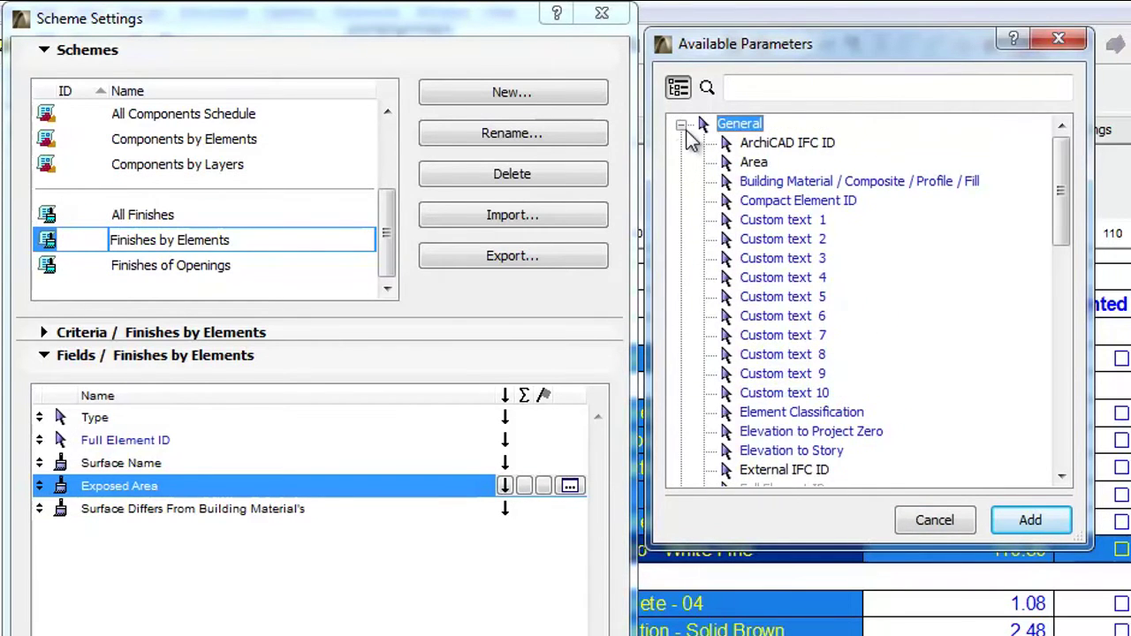
{"action": "left_click", "coordinate": [681, 124]}
{"action": "left_click", "coordinate": [681, 143]}
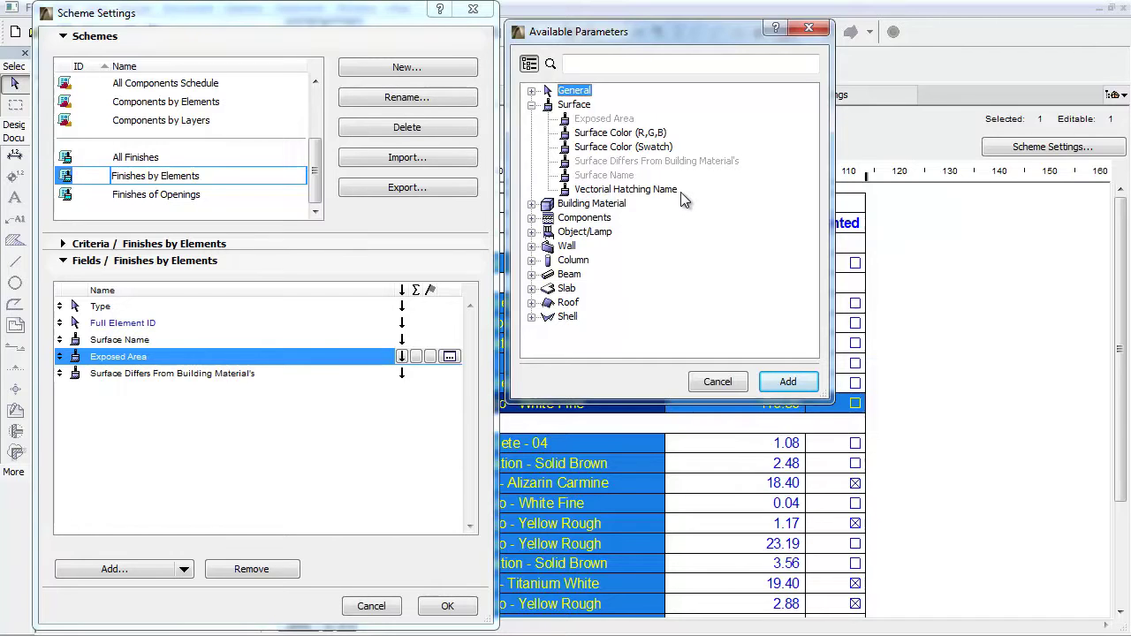
{"action": "key", "text": "Escape"}
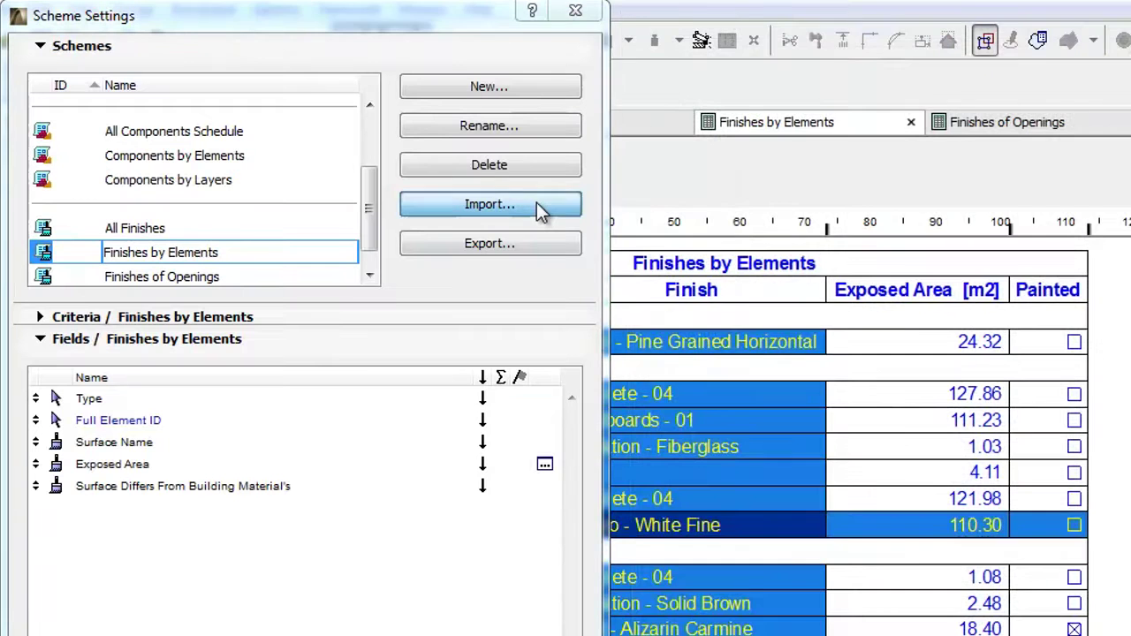
Import Wall Painting.xml and check its 'Element Type is Wall' and 'Surface Name contains Paint' criteria.
{"action": "left_click", "coordinate": [442, 158]}
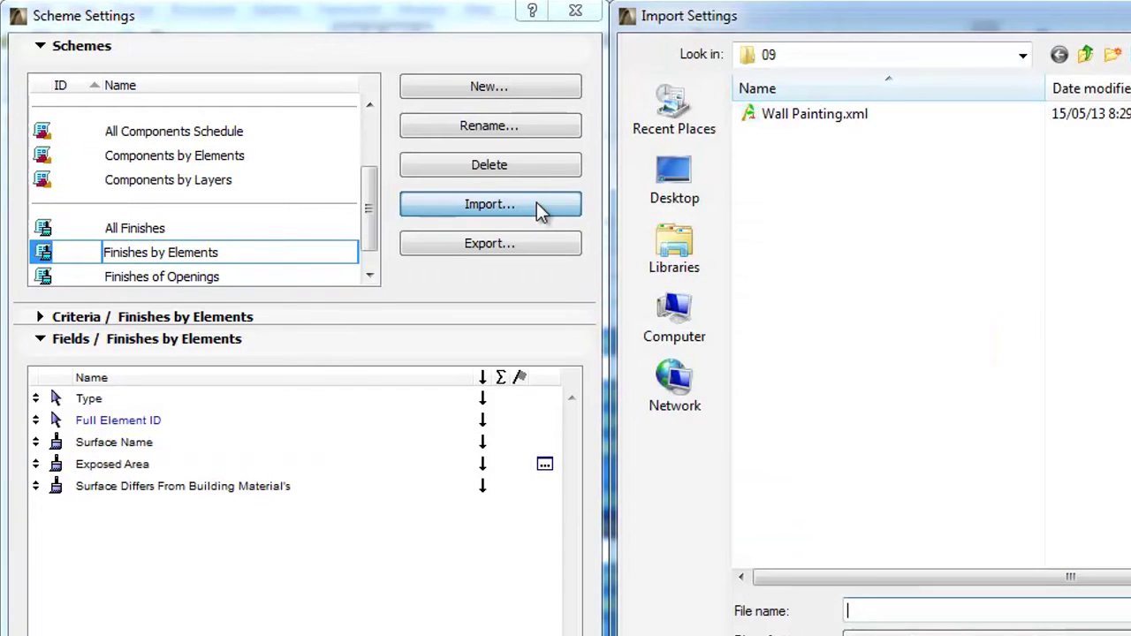
{"action": "left_click", "coordinate": [813, 118]}
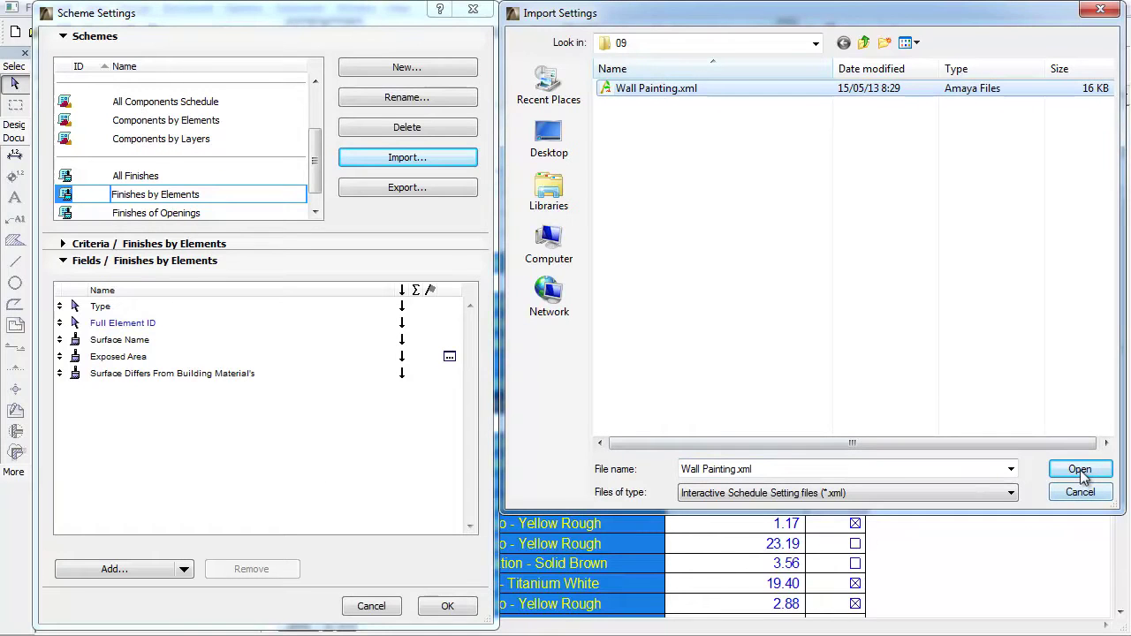
{"action": "left_click", "coordinate": [1080, 470]}
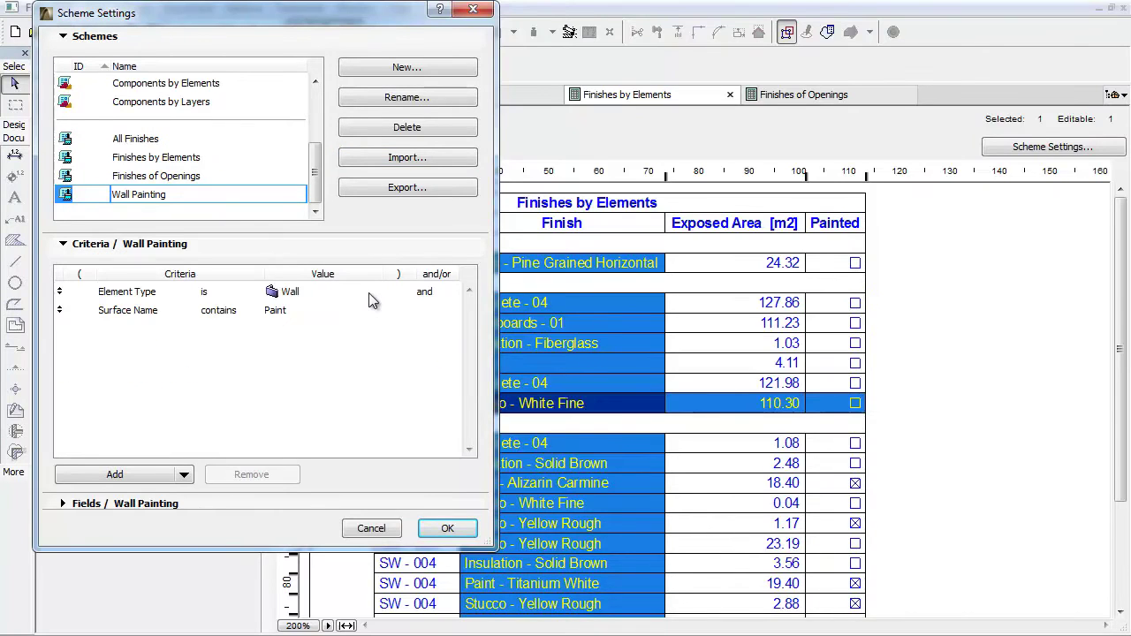
{"action": "left_click", "coordinate": [420, 293]}
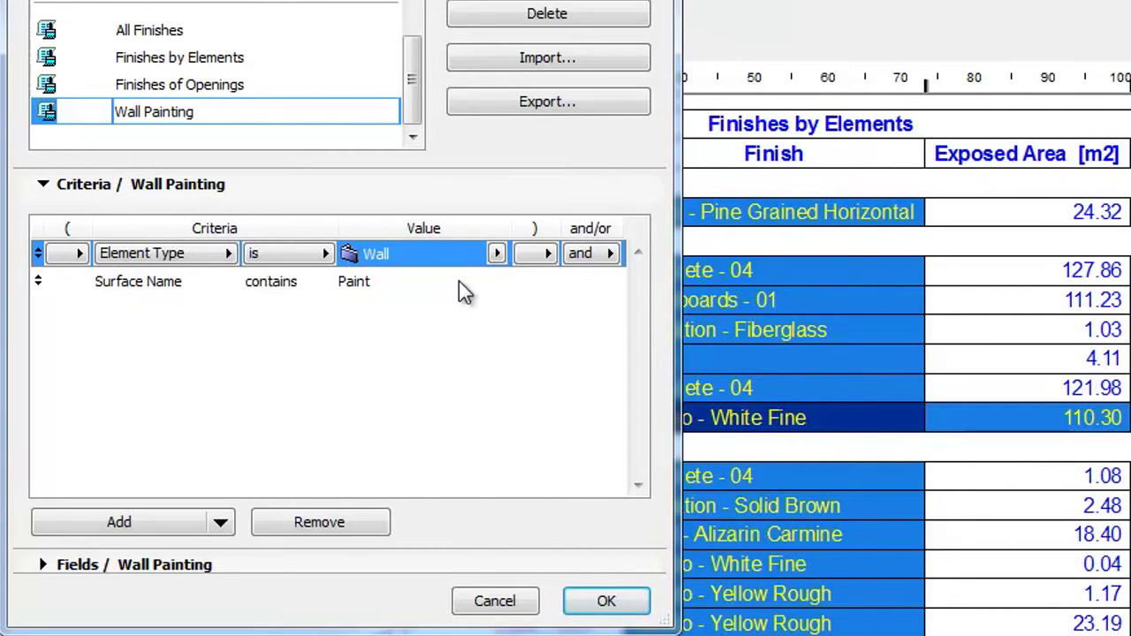
{"action": "left_click", "coordinate": [459, 282]}
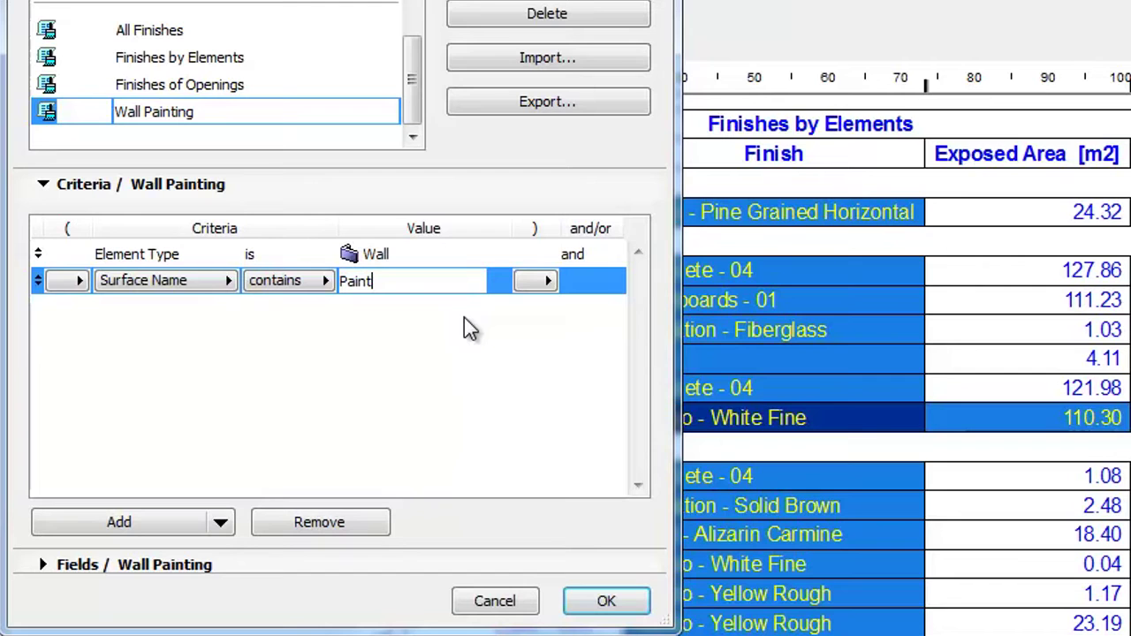
Show the Wall Painting fields, Surface Name and Exposed Area, and open Exposed Area's reduction settings.
{"action": "left_click", "coordinate": [473, 188]}
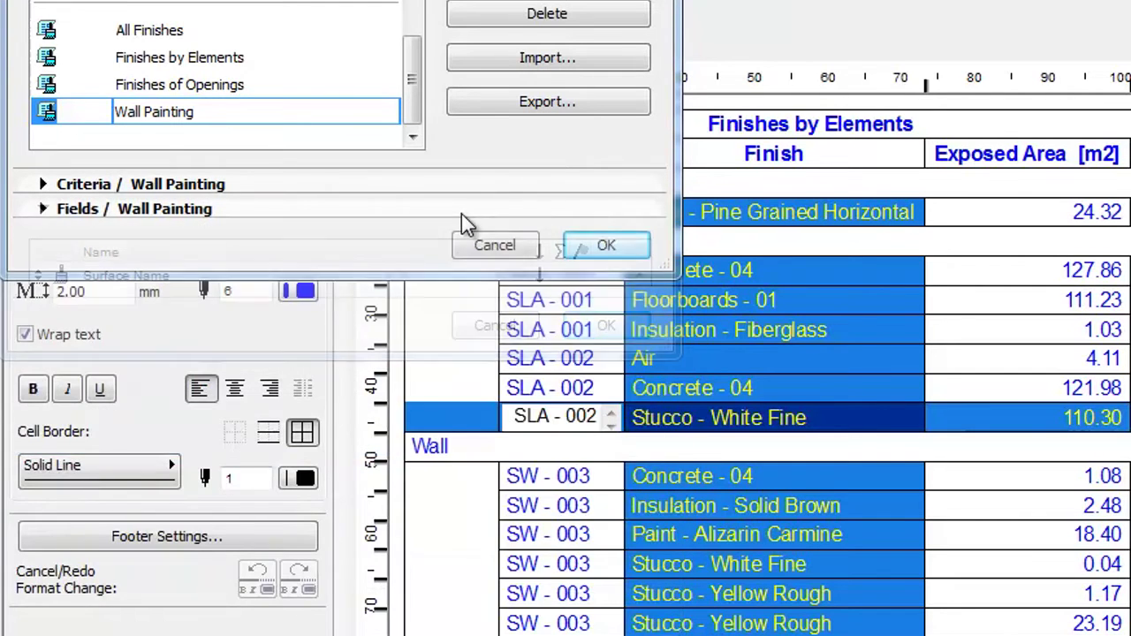
{"action": "left_click", "coordinate": [461, 214]}
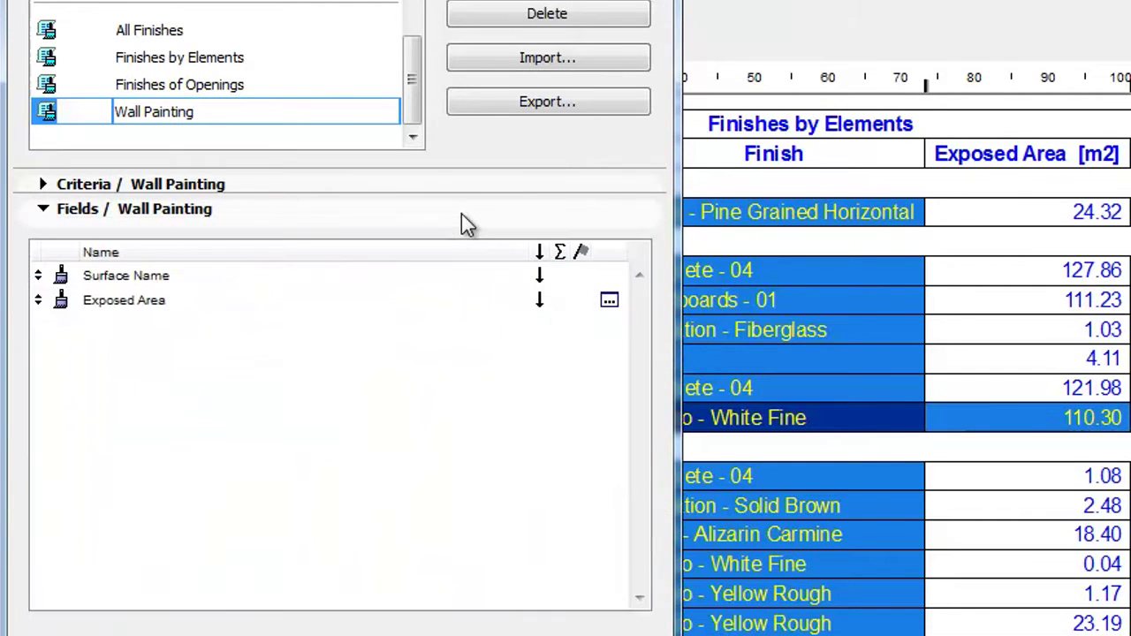
{"action": "left_click", "coordinate": [458, 283]}
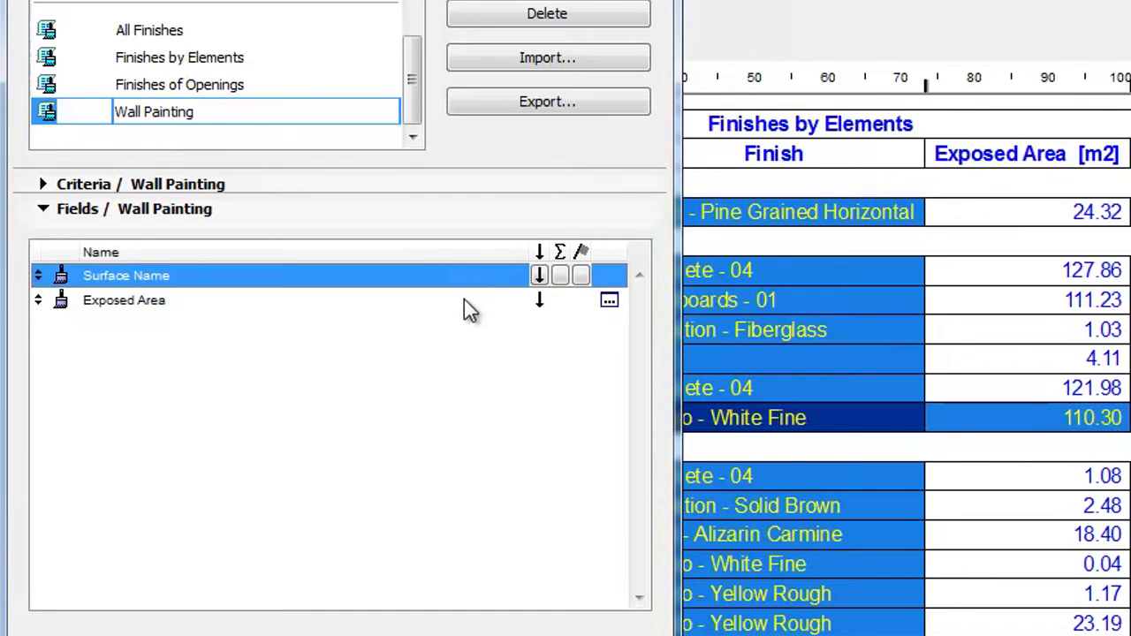
{"action": "left_click", "coordinate": [467, 305]}
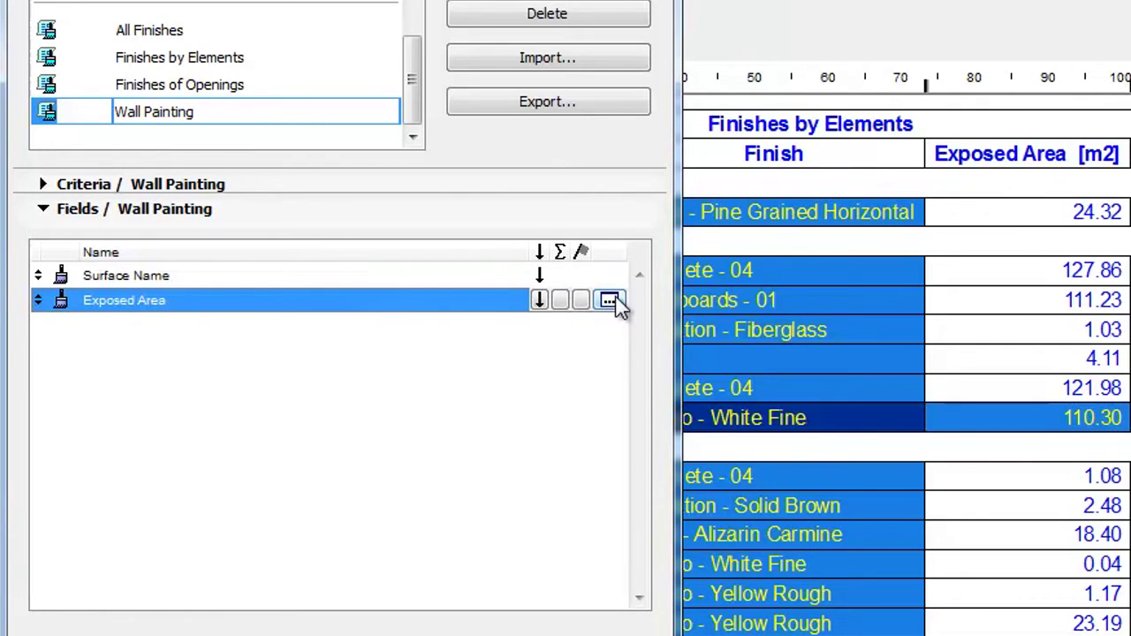
{"action": "left_click", "coordinate": [610, 301]}
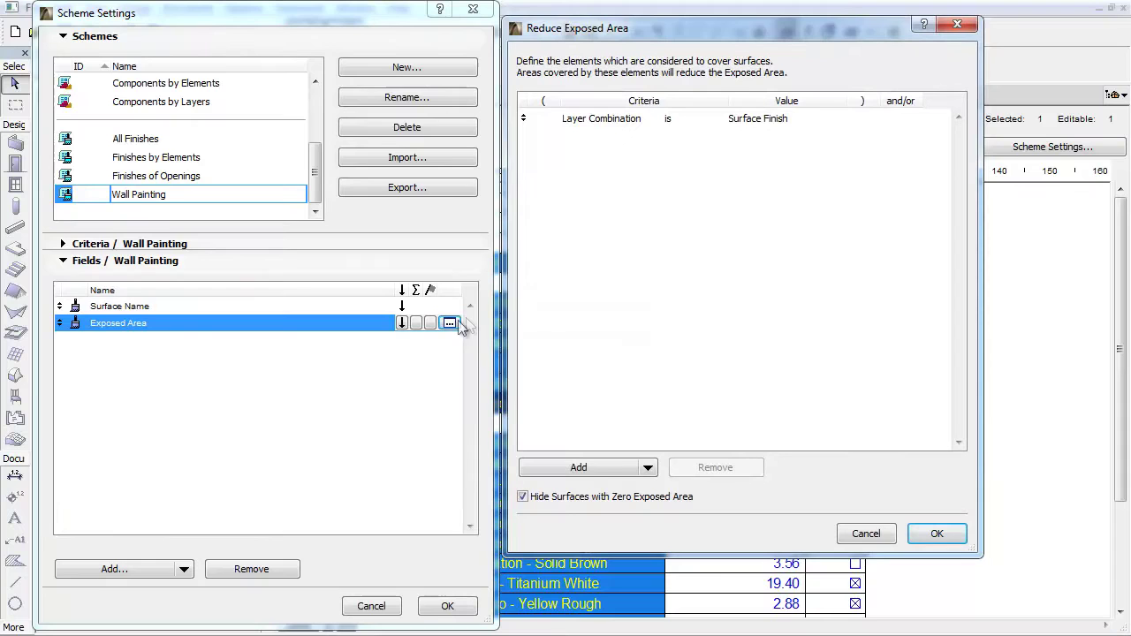
{"action": "left_click", "coordinate": [705, 122]}
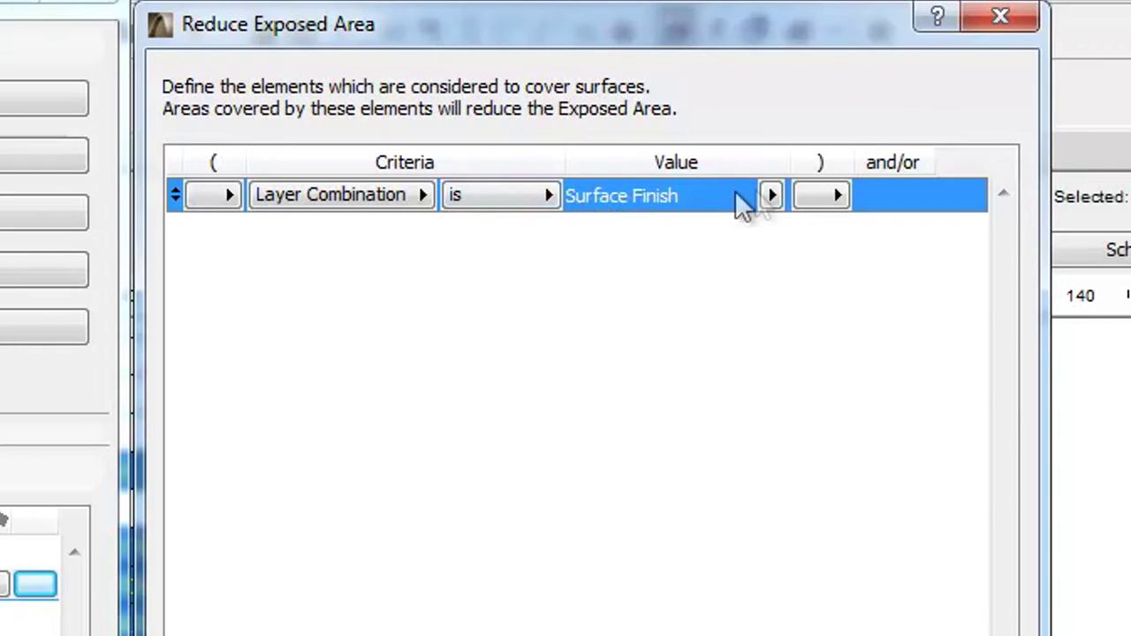
{"action": "left_click", "coordinate": [772, 196]}
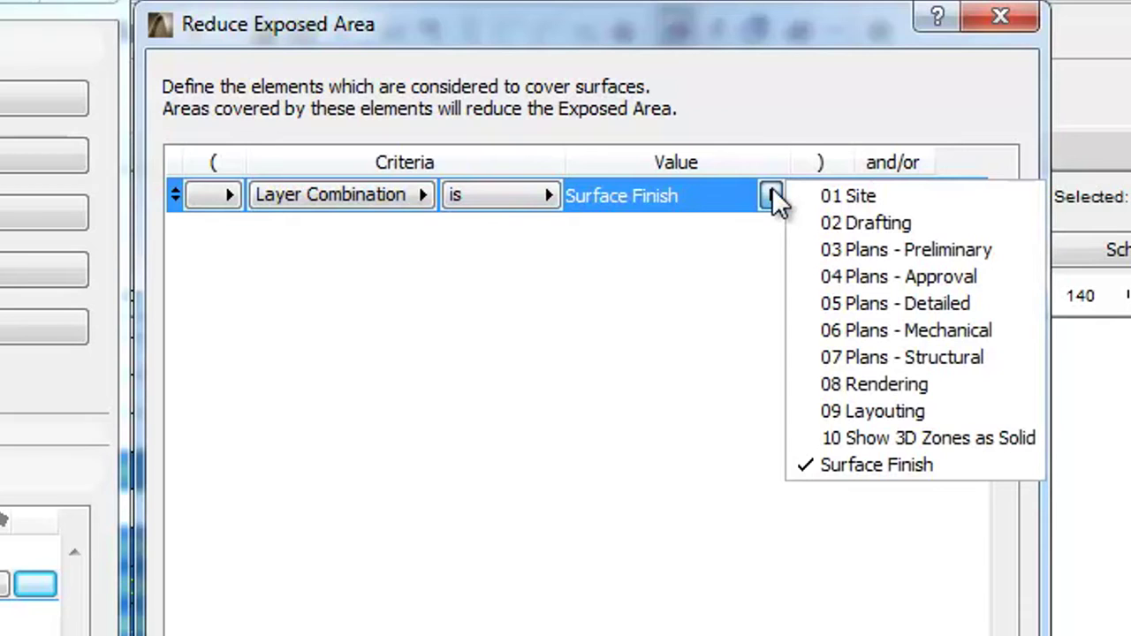
{"action": "left_click", "coordinate": [773, 192]}
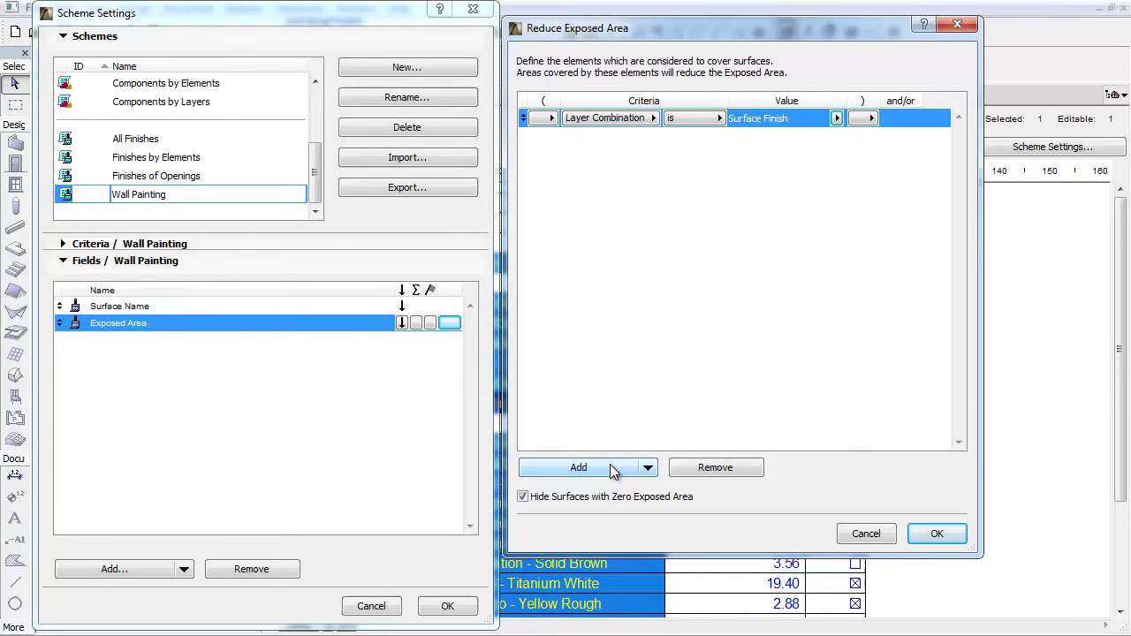
Add an 'Element Type is not Object' reduction criterion and confirm it.
{"action": "left_click", "coordinate": [613, 468]}
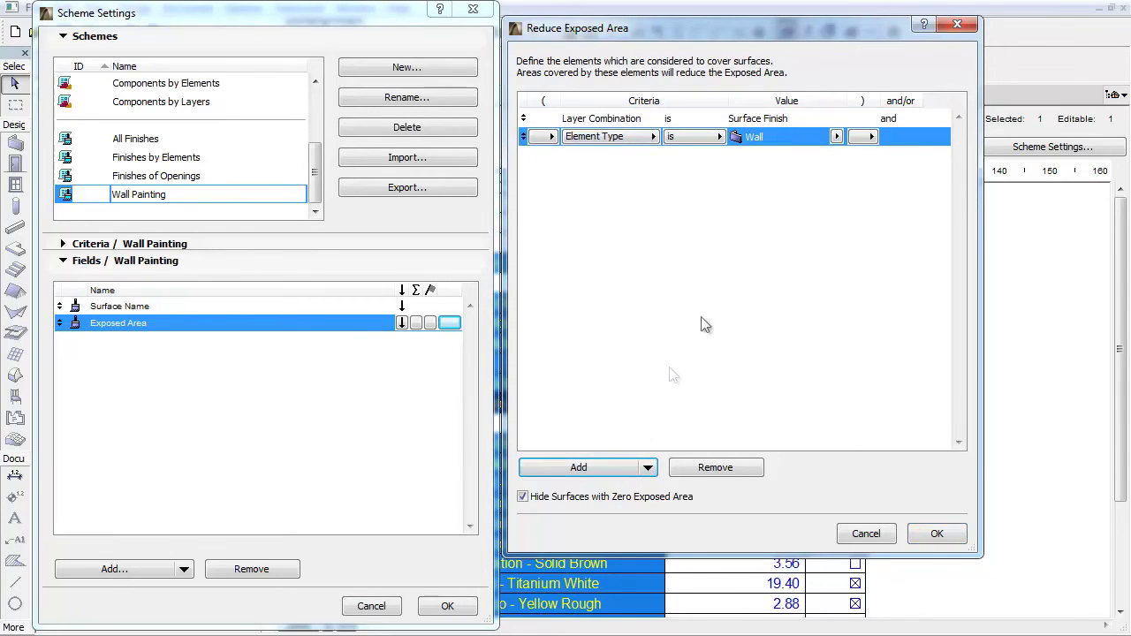
{"action": "left_click", "coordinate": [718, 136]}
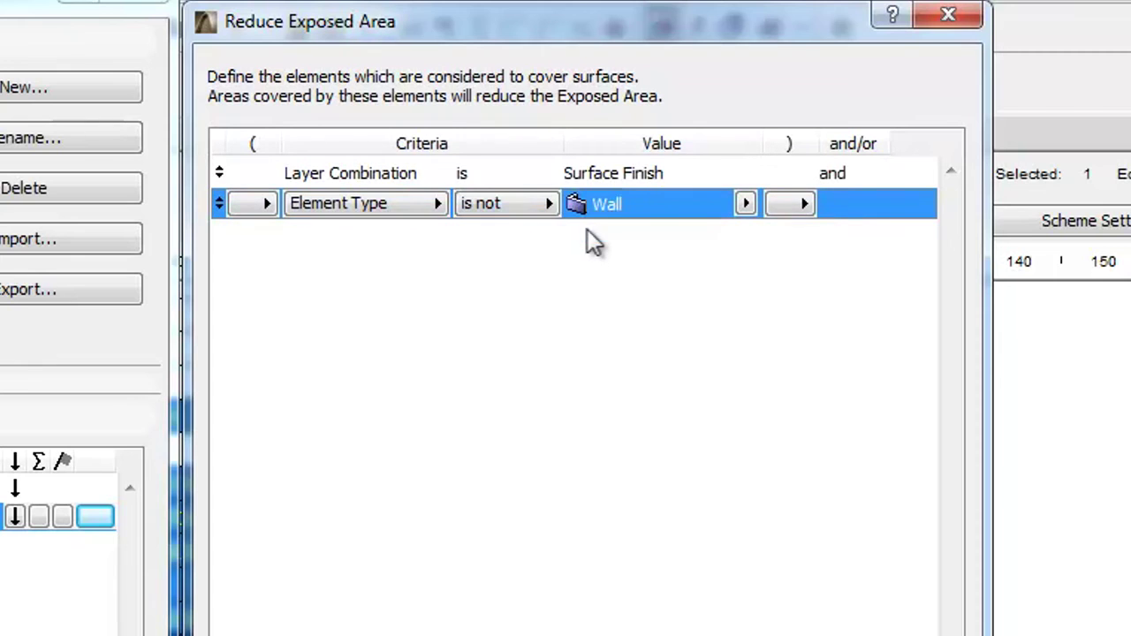
{"action": "left_click", "coordinate": [745, 204]}
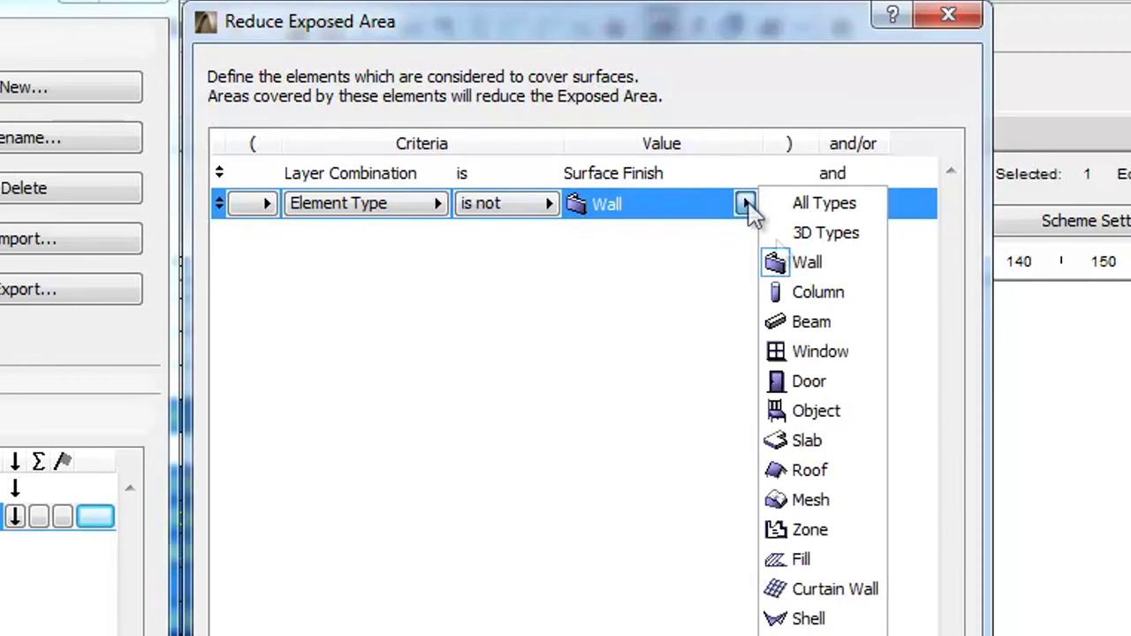
{"action": "left_click", "coordinate": [852, 410]}
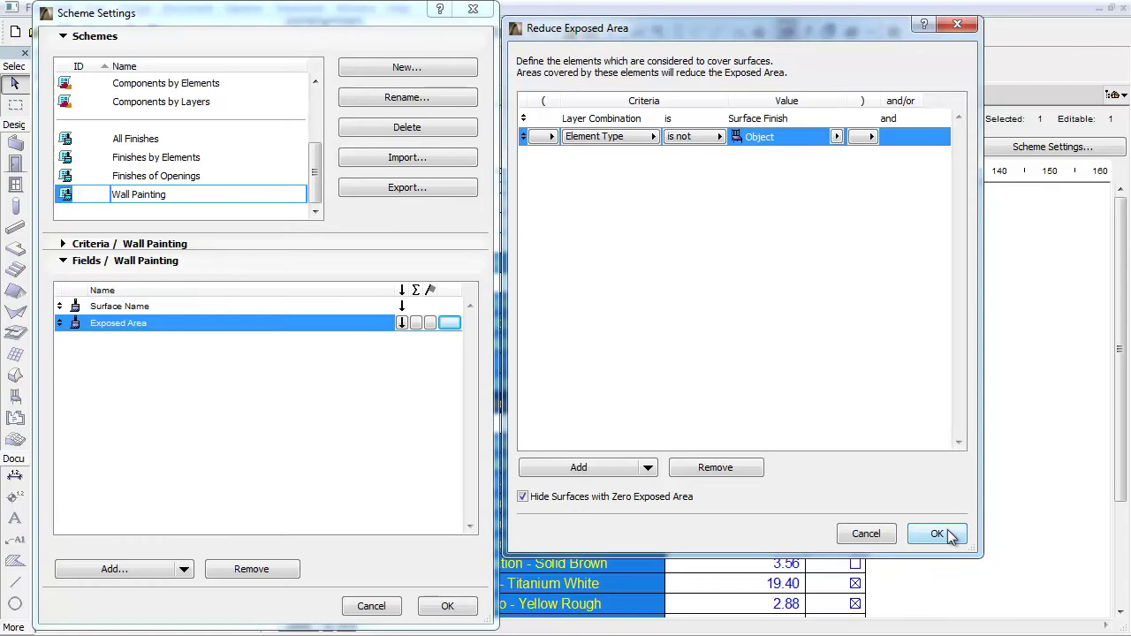
{"action": "left_click", "coordinate": [948, 531]}
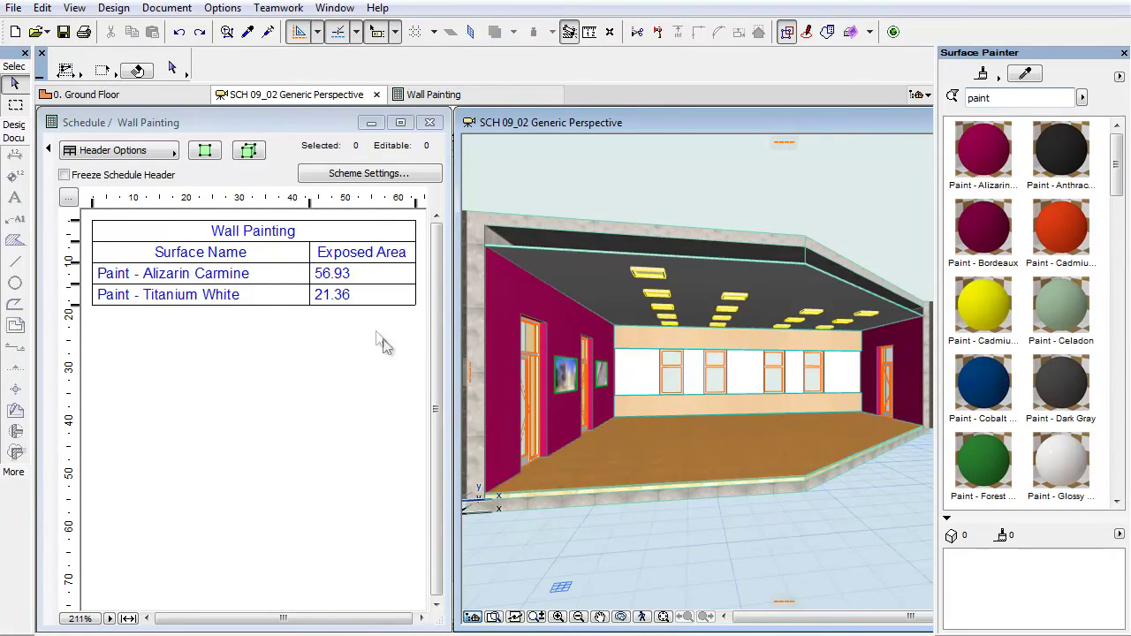
{"action": "left_click", "coordinate": [266, 277]}
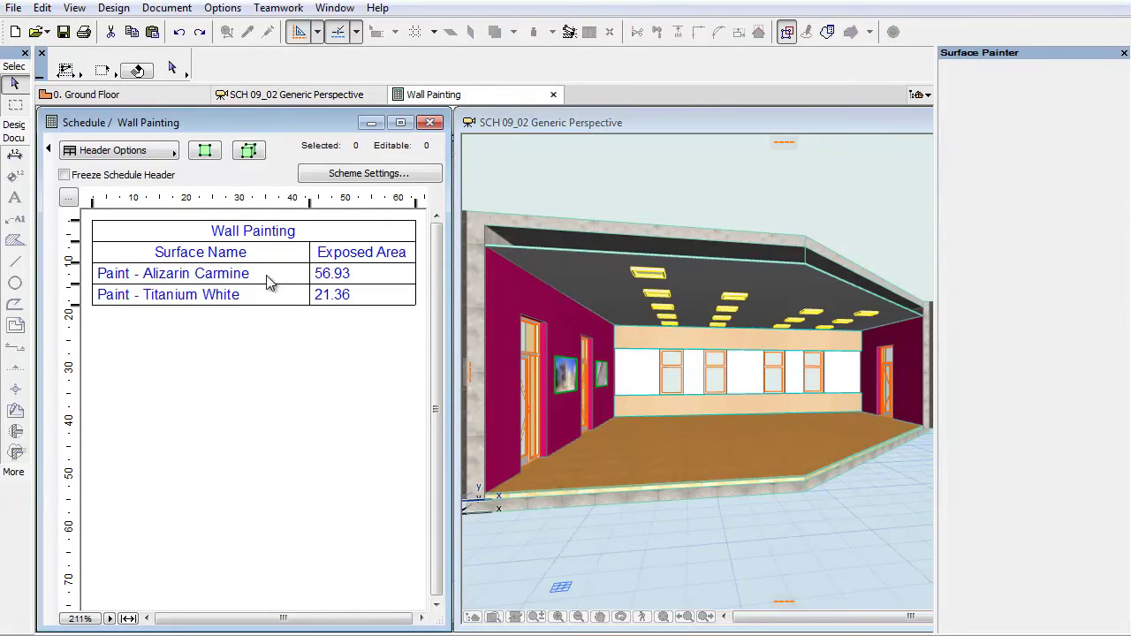
{"action": "key", "text": "ctrl+a"}
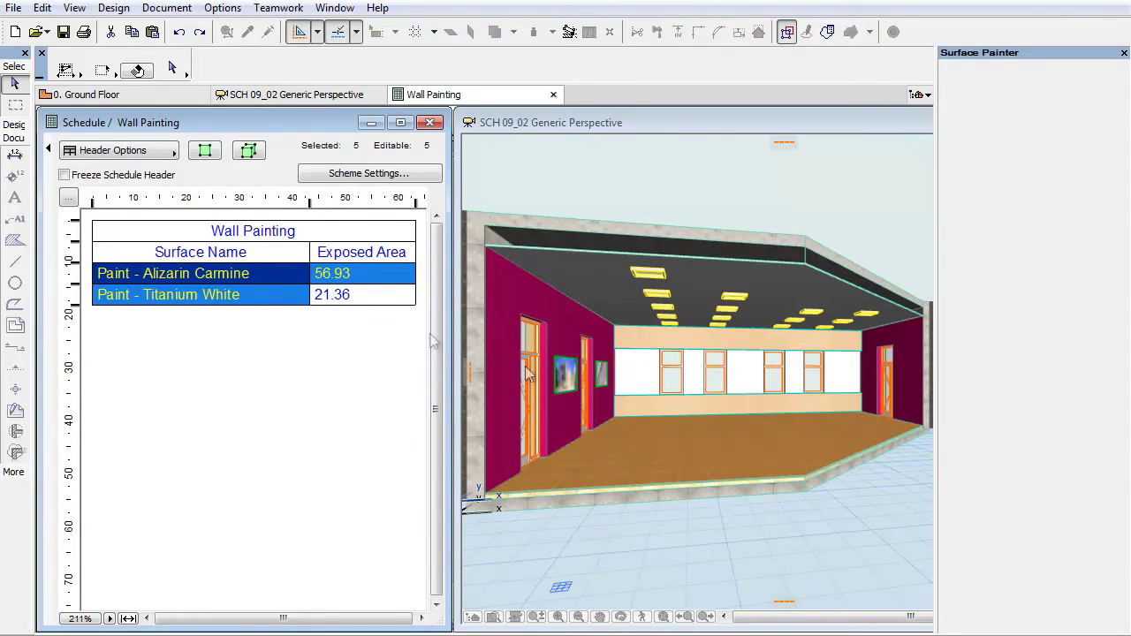
{"action": "left_click", "coordinate": [402, 301]}
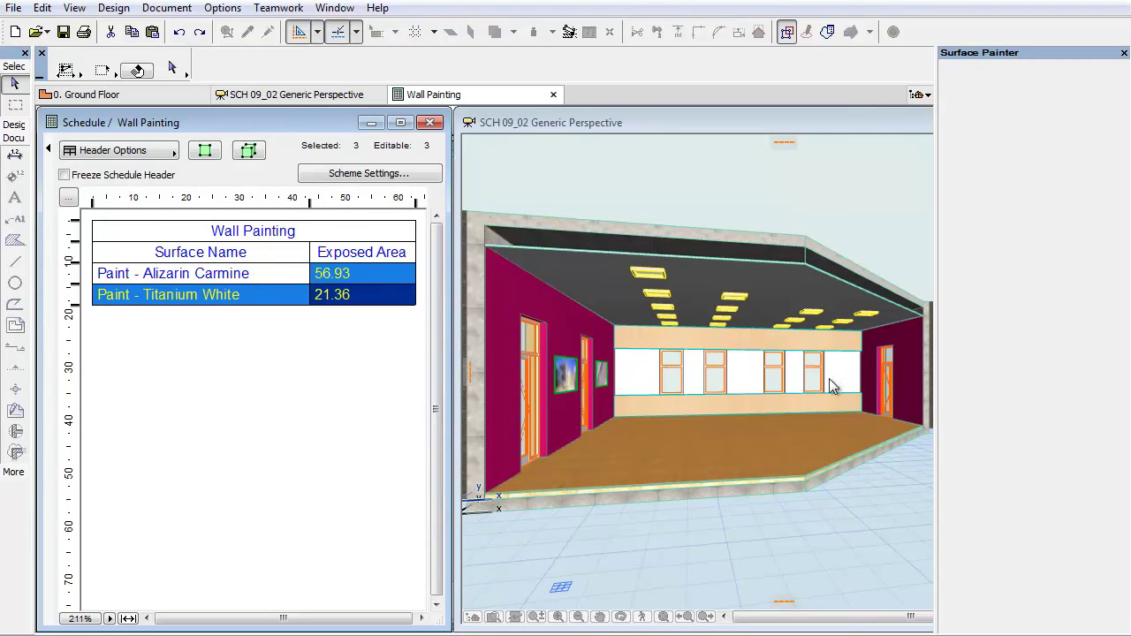
{"action": "left_click", "coordinate": [844, 354]}
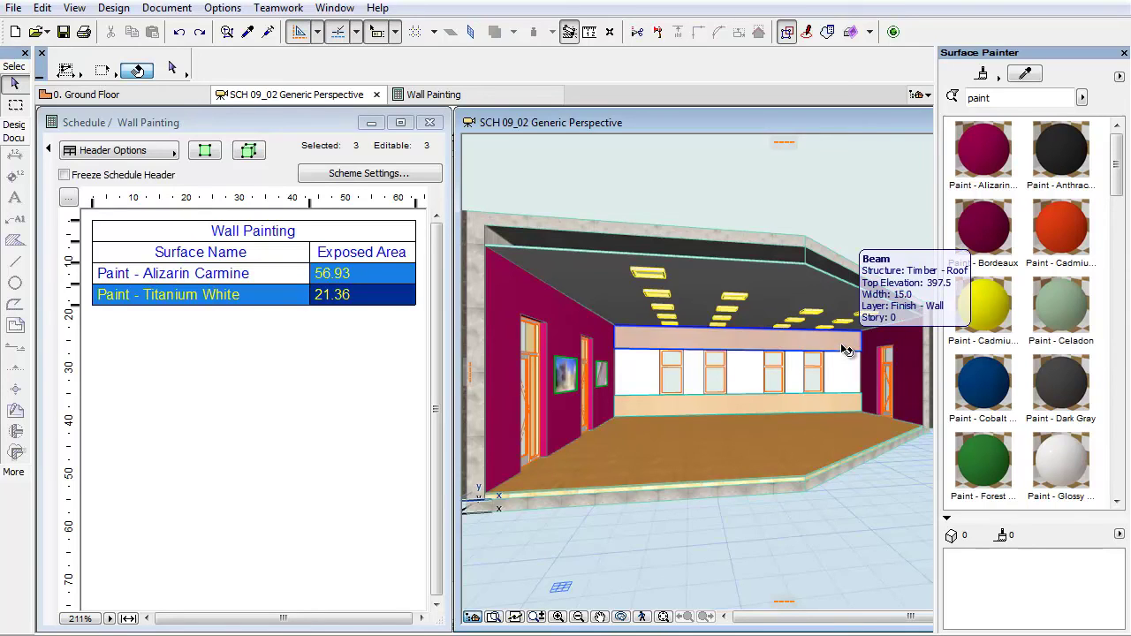
{"action": "left_click", "coordinate": [845, 350]}
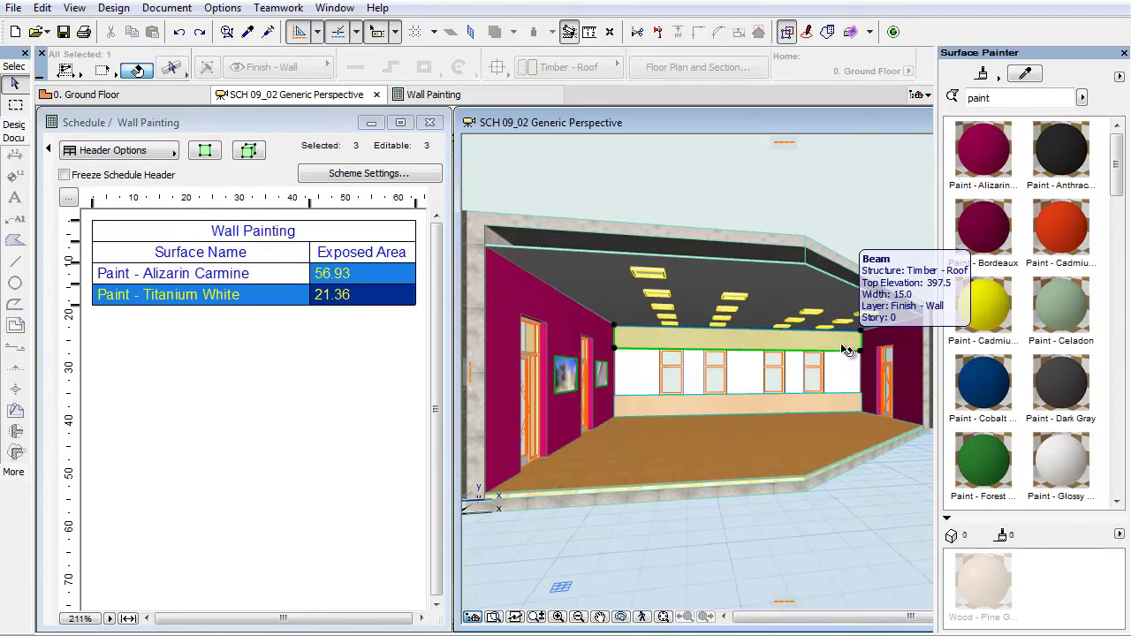
{"action": "left_click", "coordinate": [832, 405]}
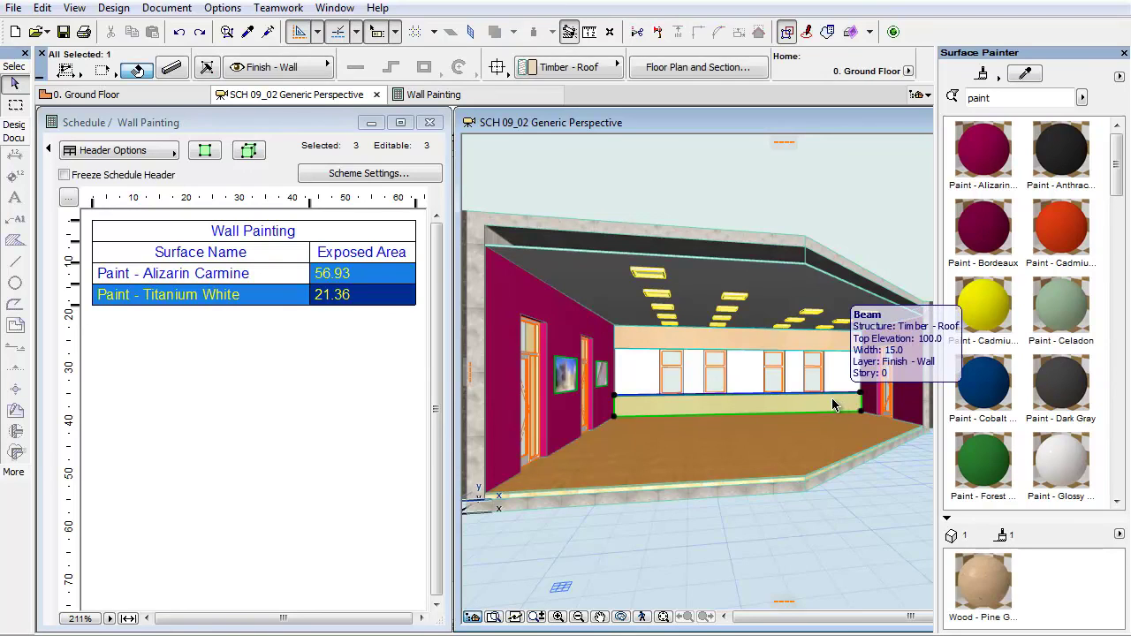
{"action": "key", "text": "Escape"}
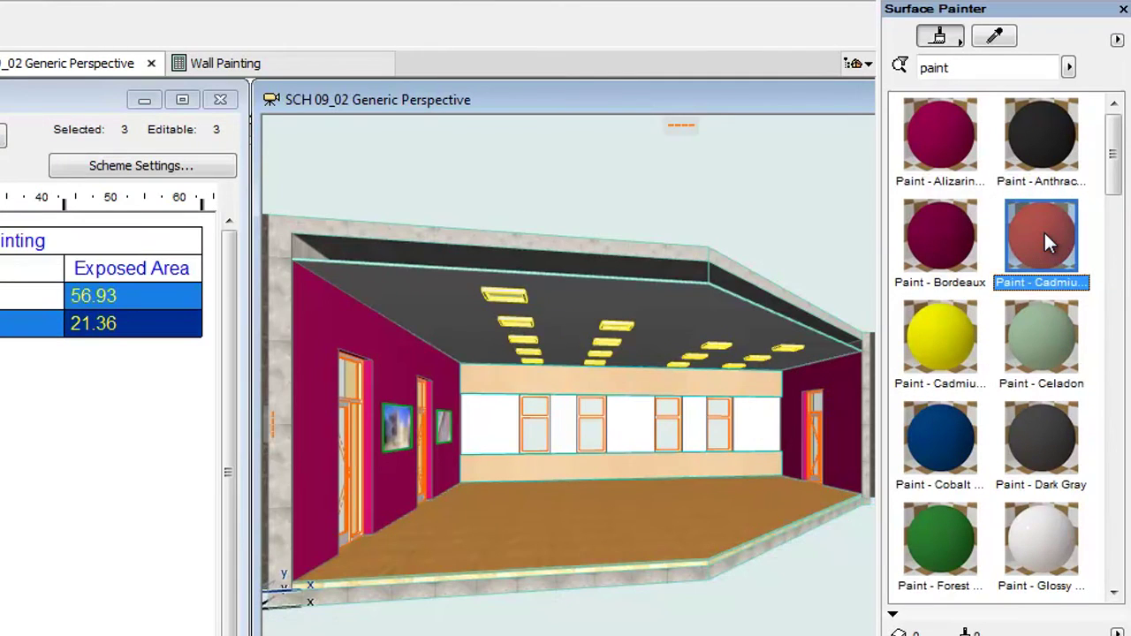
Apply Cadmium Orange, Pink Blush and Glossy White swatches to the left, back and right walls in 3D.
{"action": "left_click", "coordinate": [1062, 223]}
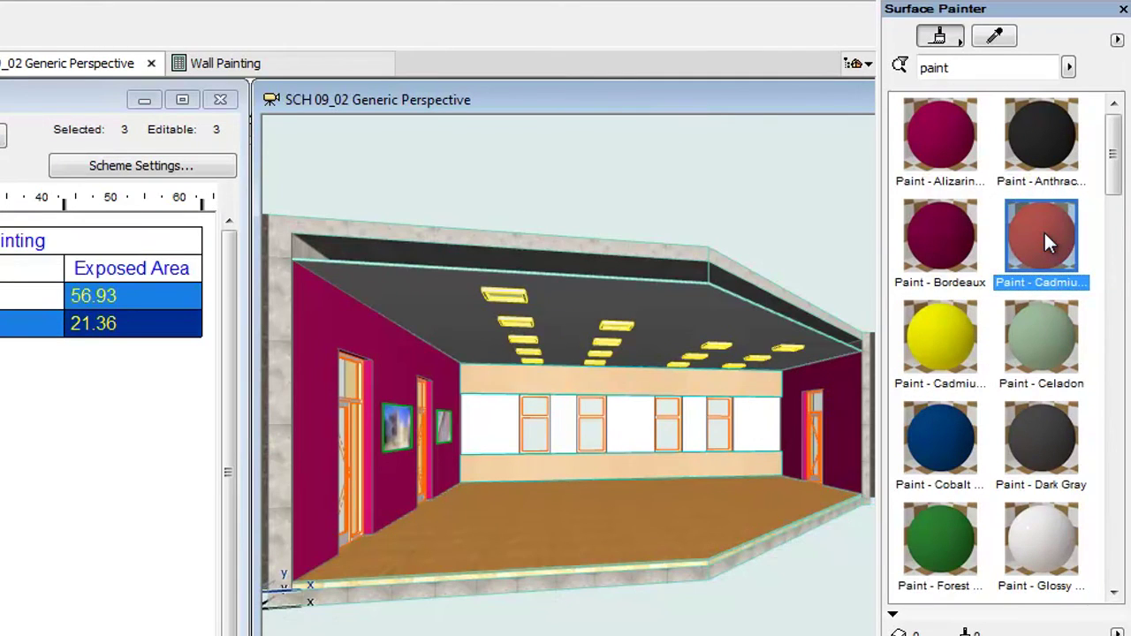
{"action": "left_click", "coordinate": [410, 361]}
{"action": "scroll", "coordinate": [944, 525], "scroll_direction": "down", "scroll_amount": 5}
{"action": "left_click", "coordinate": [944, 526]}
{"action": "left_click", "coordinate": [644, 404]}
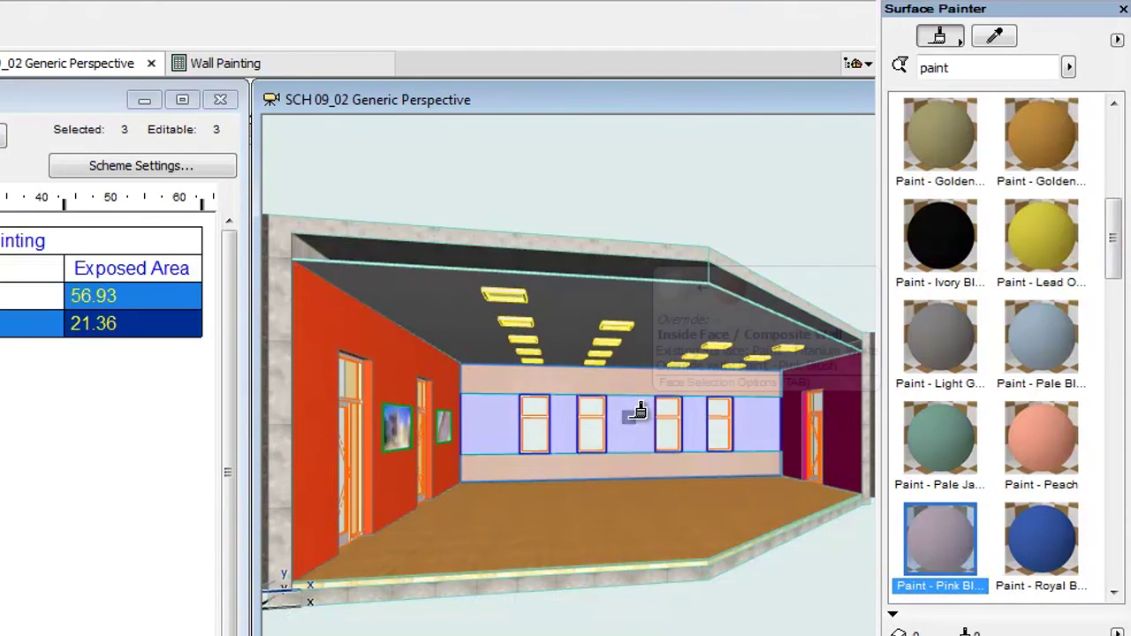
{"action": "left_click_drag", "start_coordinate": [1118, 252], "coordinate": [1118, 225]}
{"action": "left_click", "coordinate": [1041, 234]}
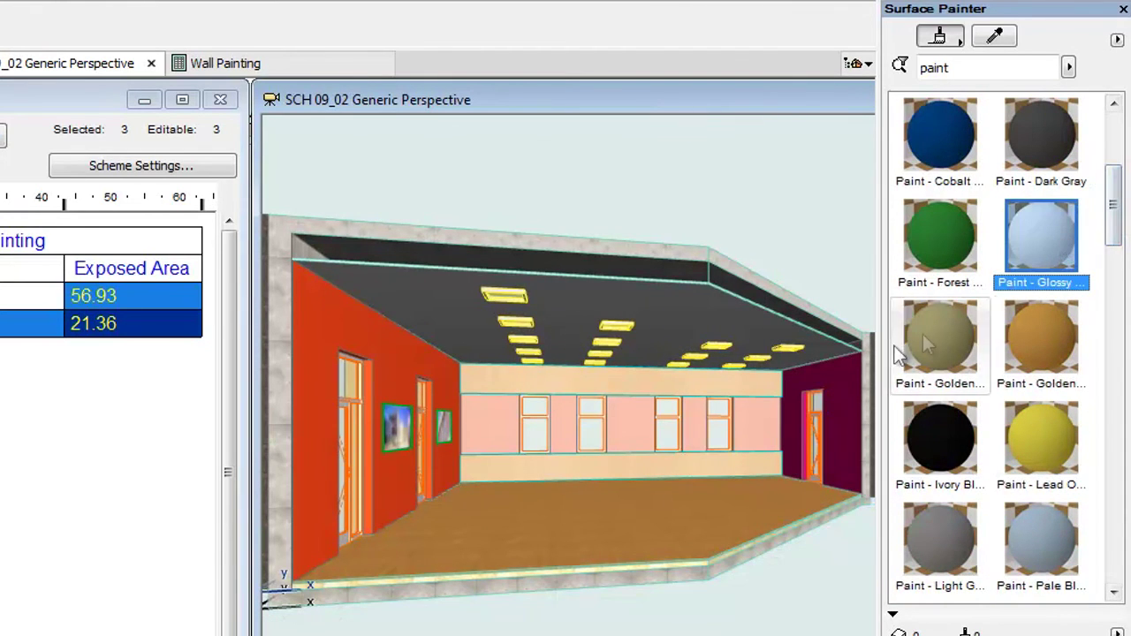
{"action": "left_click", "coordinate": [849, 367]}
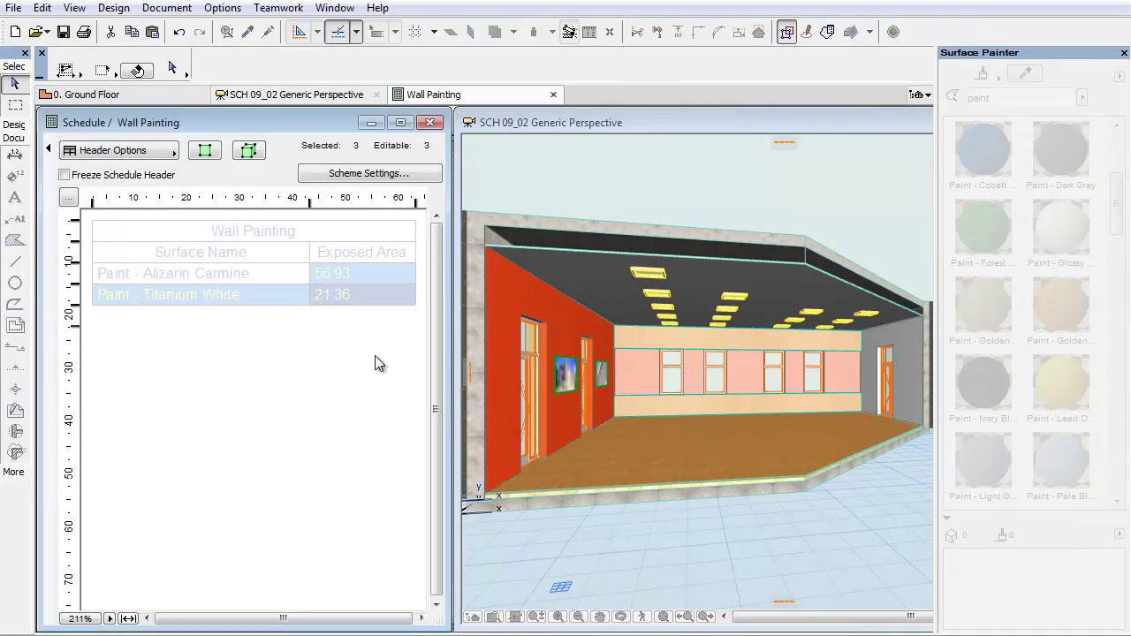